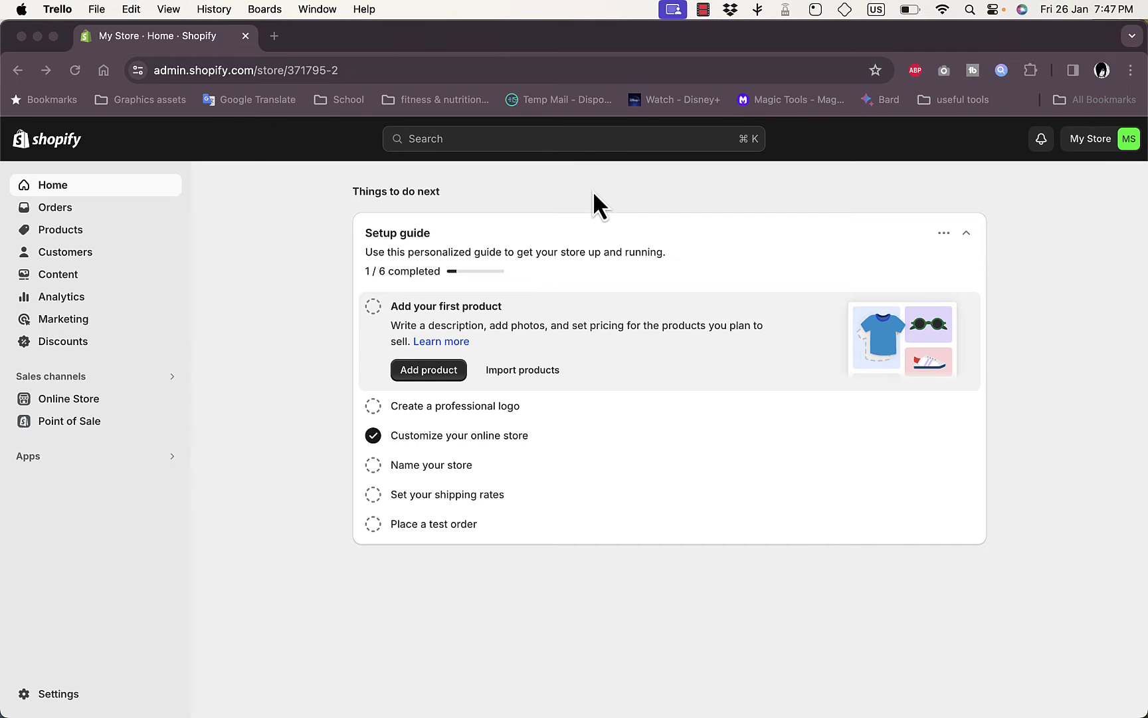
Step: Browse the list of third-party payment providers in Payments settings
left_click(59, 706)
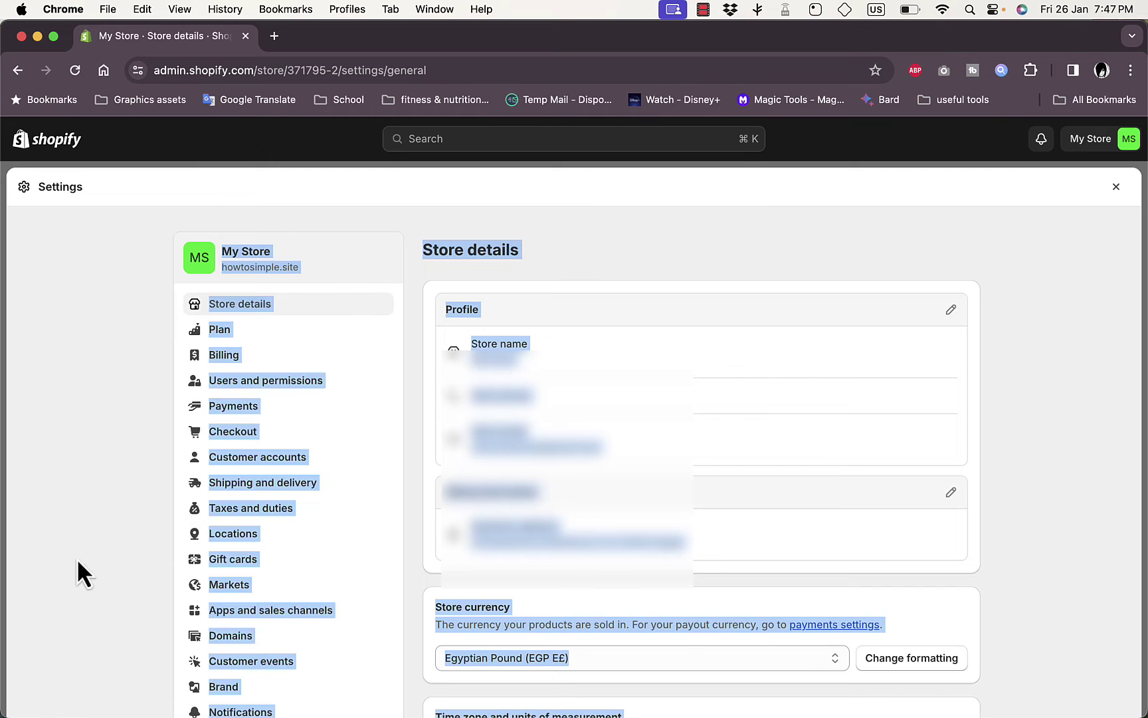
left_click(251, 415)
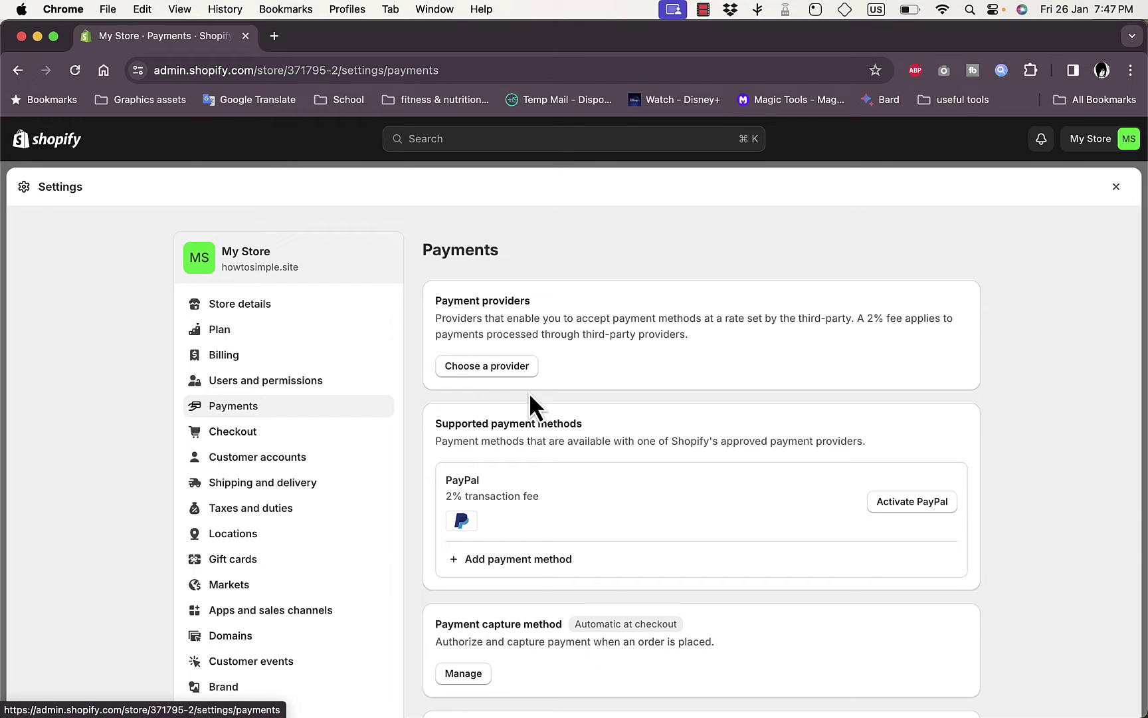
left_click(496, 369)
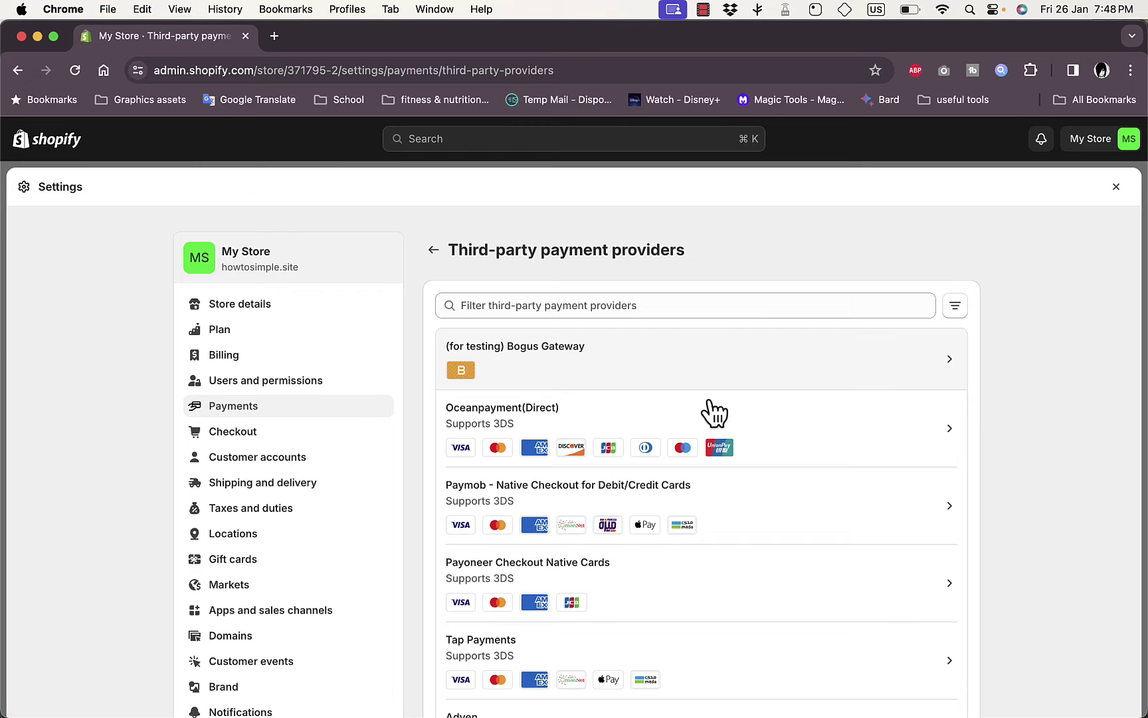
scroll(720, 436, "down", 10)
scroll(721, 436, "down", 10)
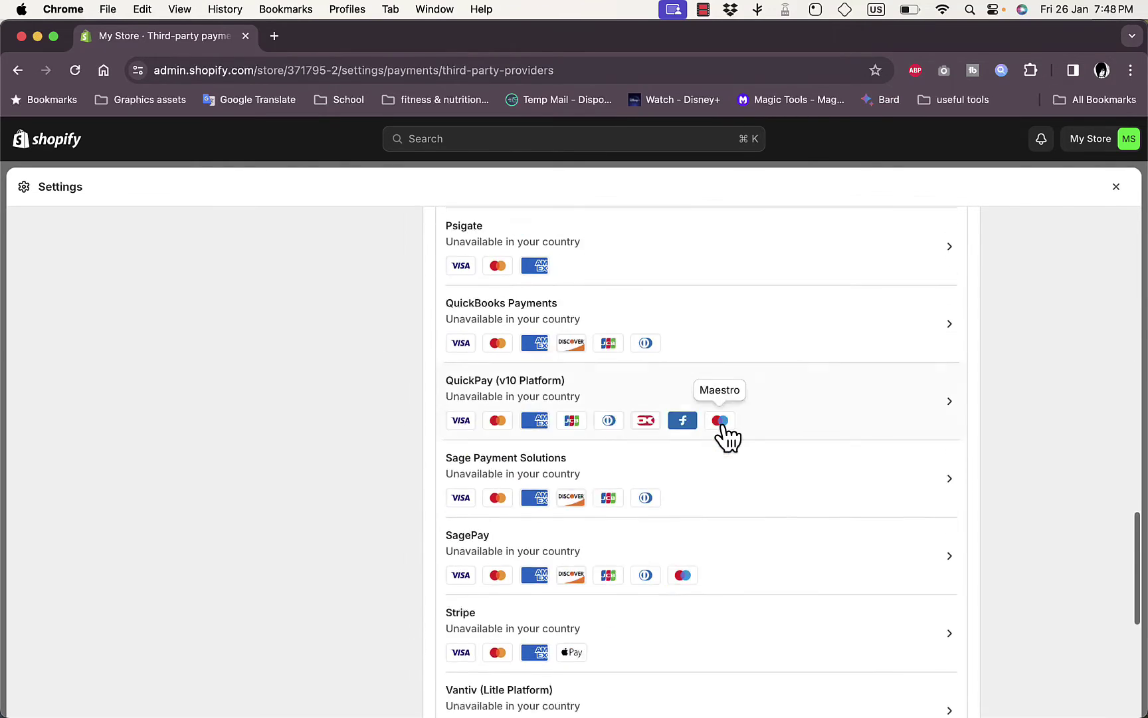
scroll(720, 436, "up", 20)
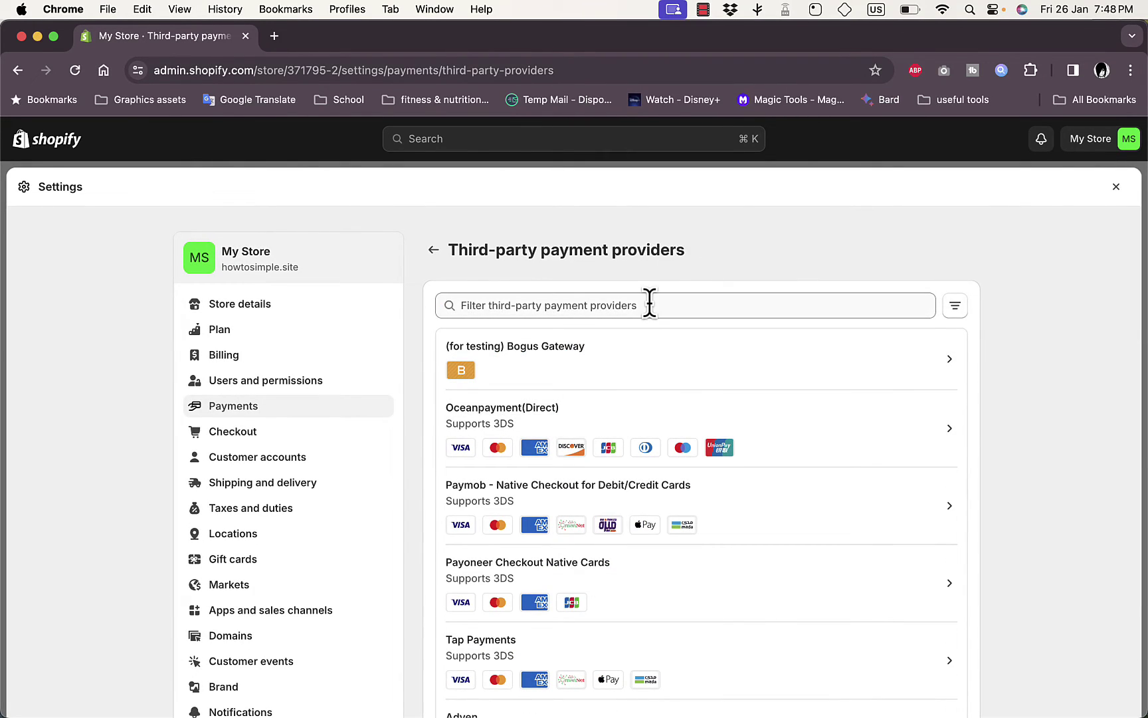
Step: Filter the provider list by name with 'raor', then clear the last character
left_click(649, 303)
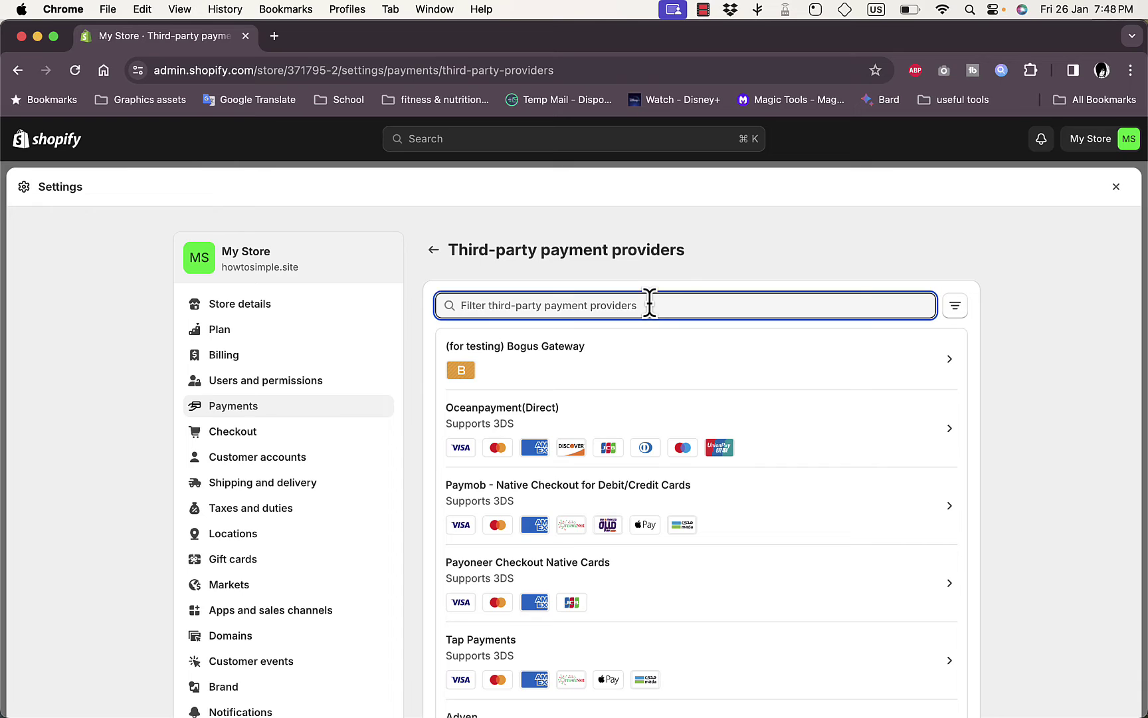
type("raz")
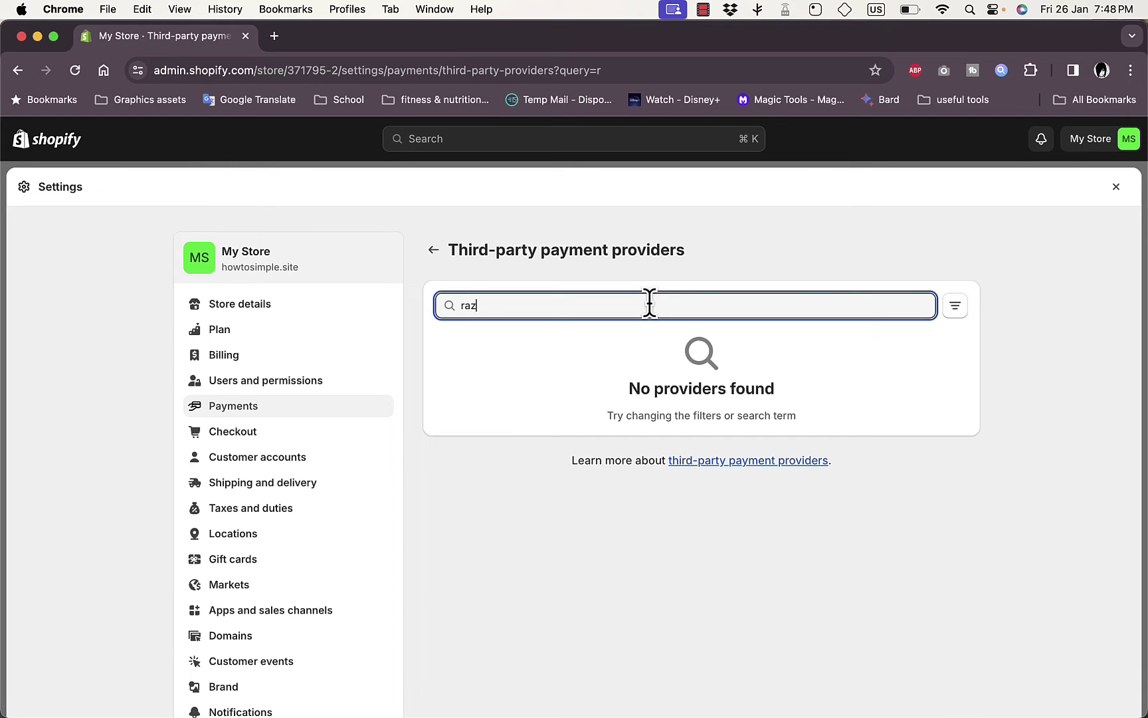
type("or")
key("BackSpace")
key("BackSpace")
key("BackSpace")
key("BackSpace")
key("BackSpace")
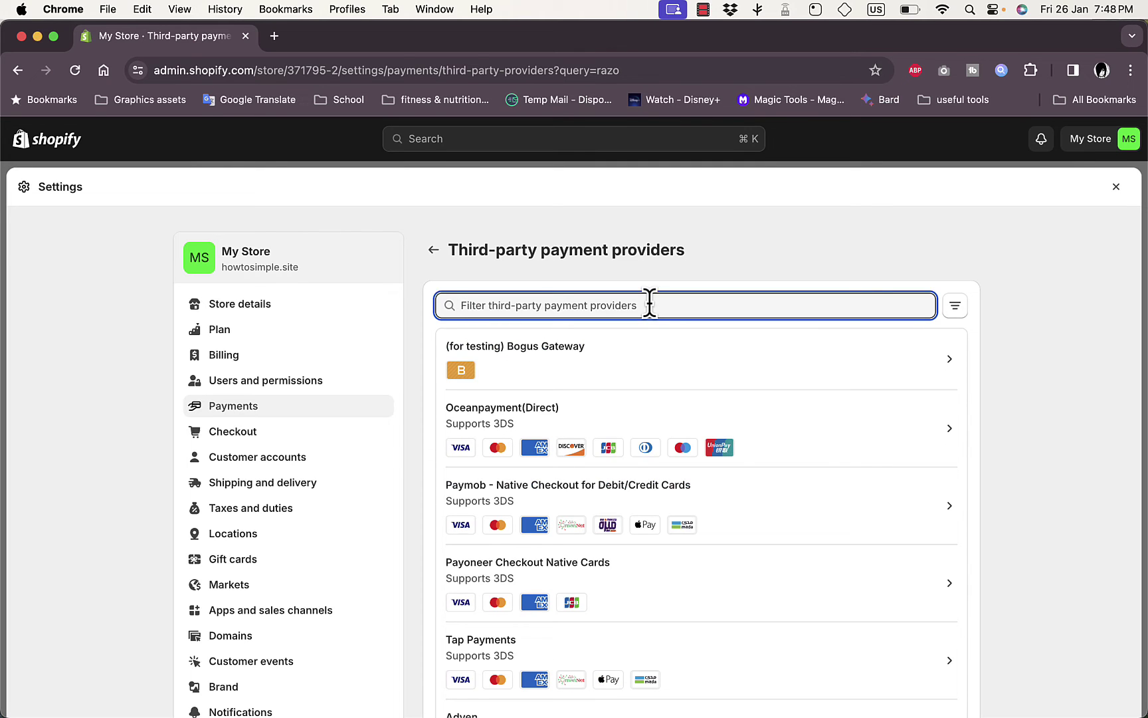
Step: Search the App Store for 'razor' from Apps, then return to the admin Home tab
left_click(1116, 187)
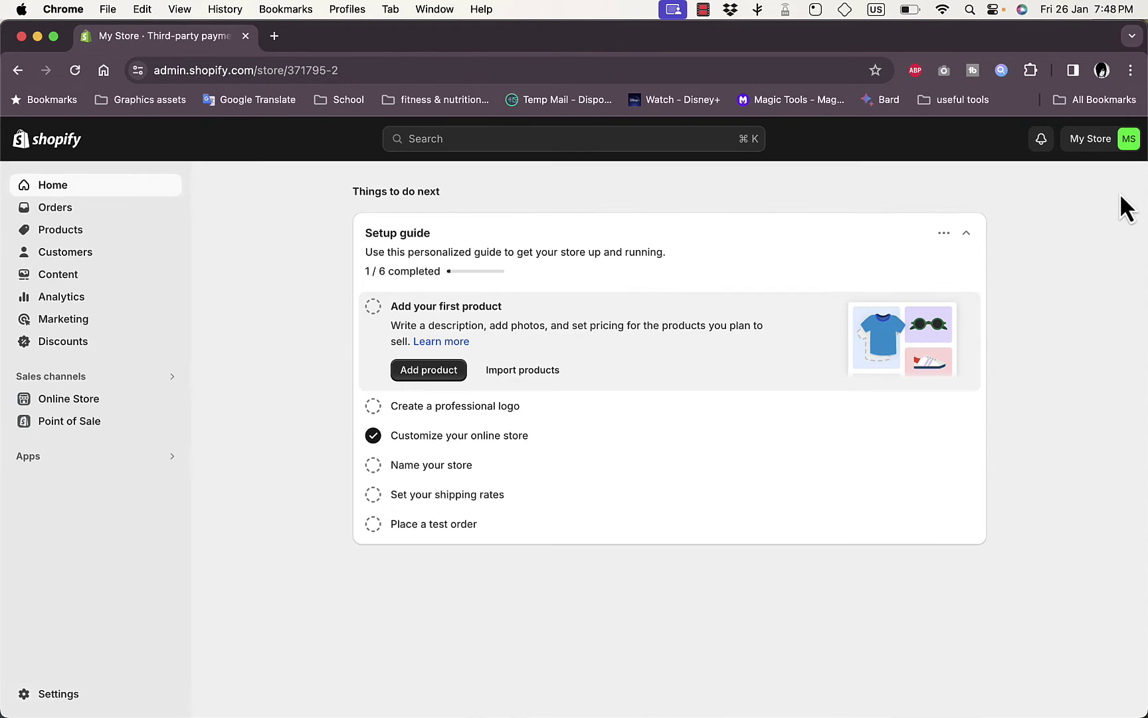
left_click(36, 454)
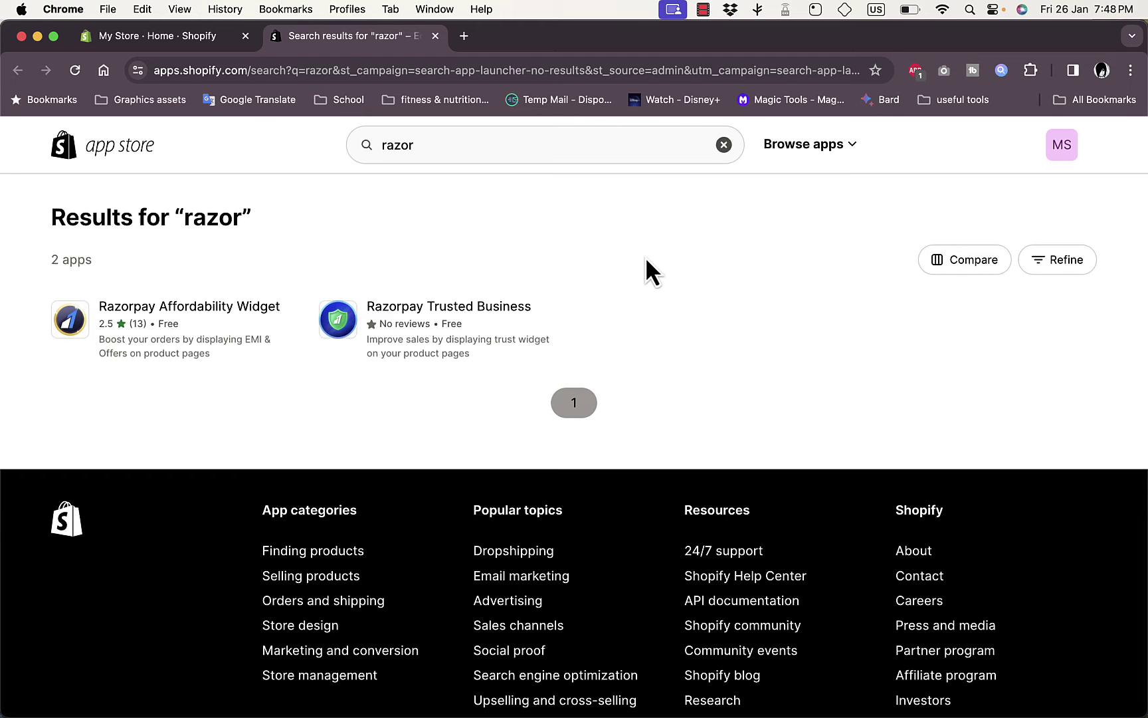
left_click(197, 44)
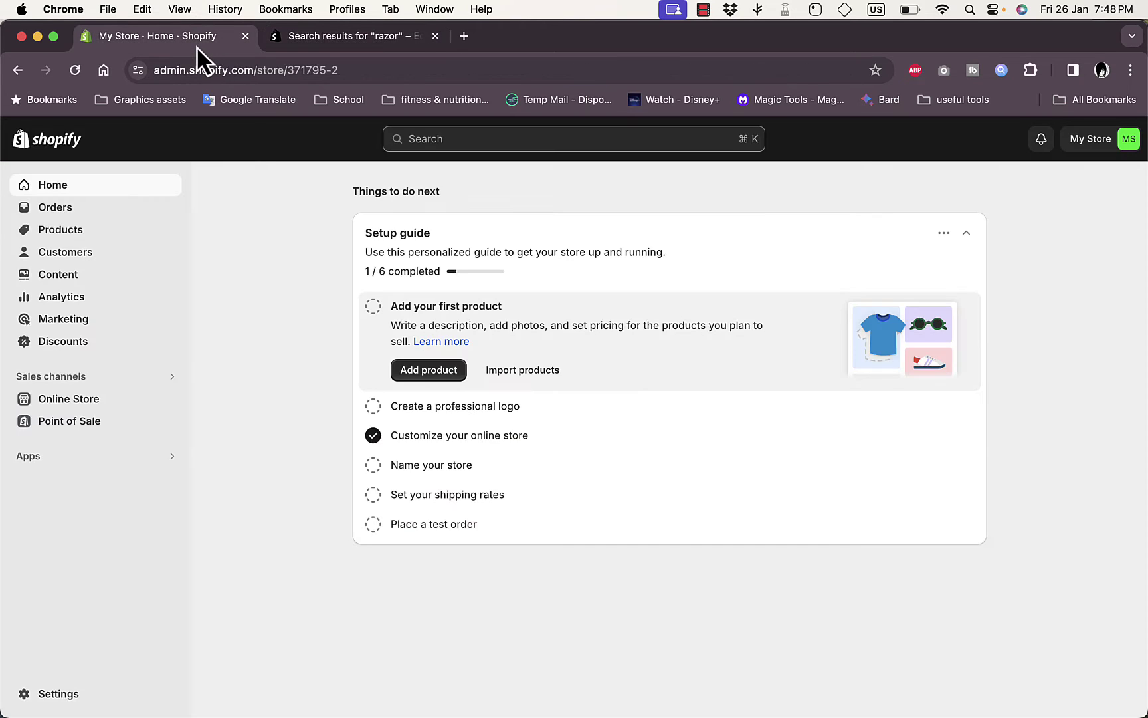
Step: In Store details, change the billing country/region from Egypt to India
left_click(58, 695)
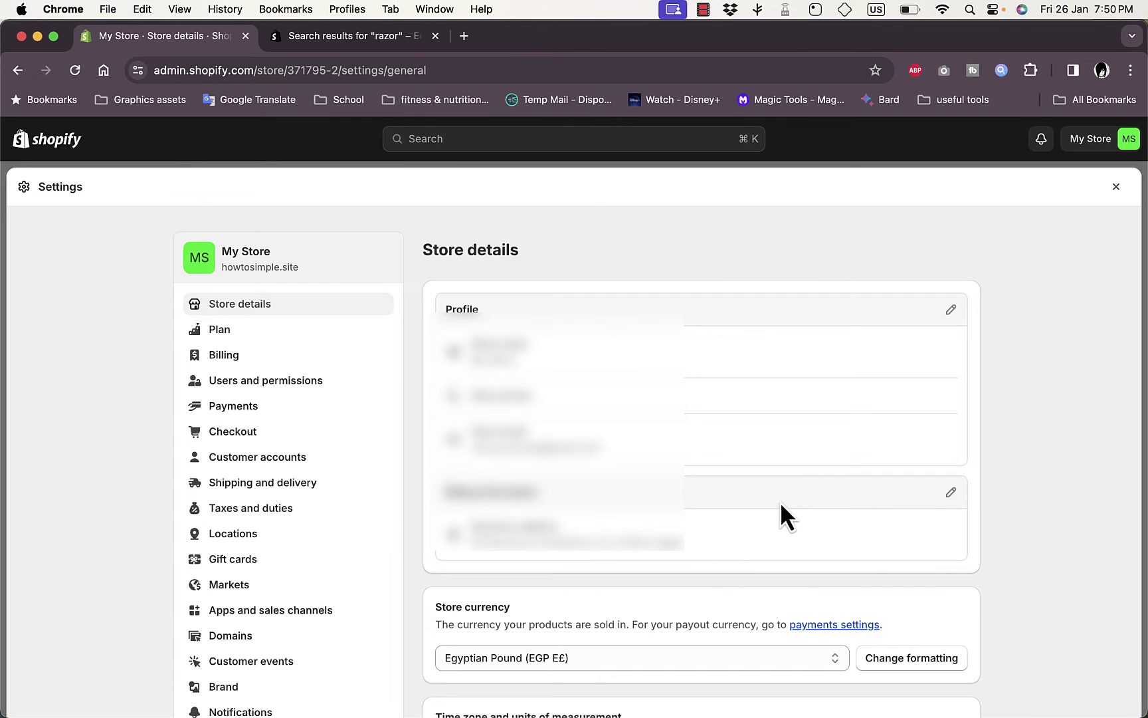
left_click(951, 496)
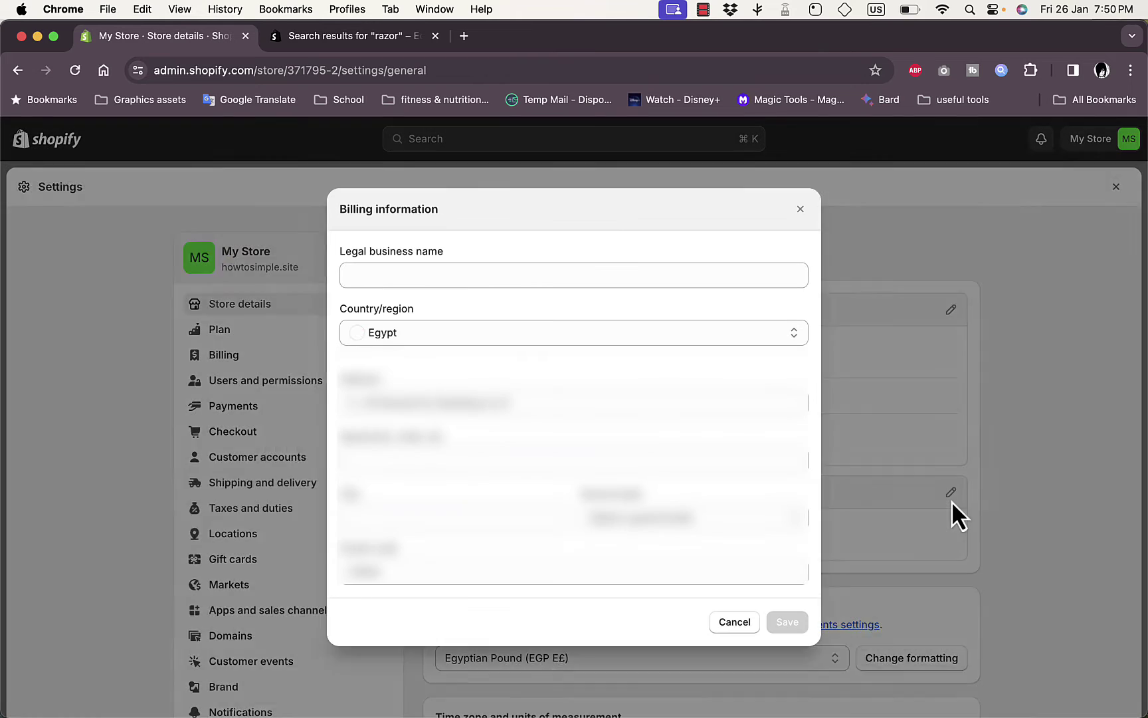
left_click(679, 339)
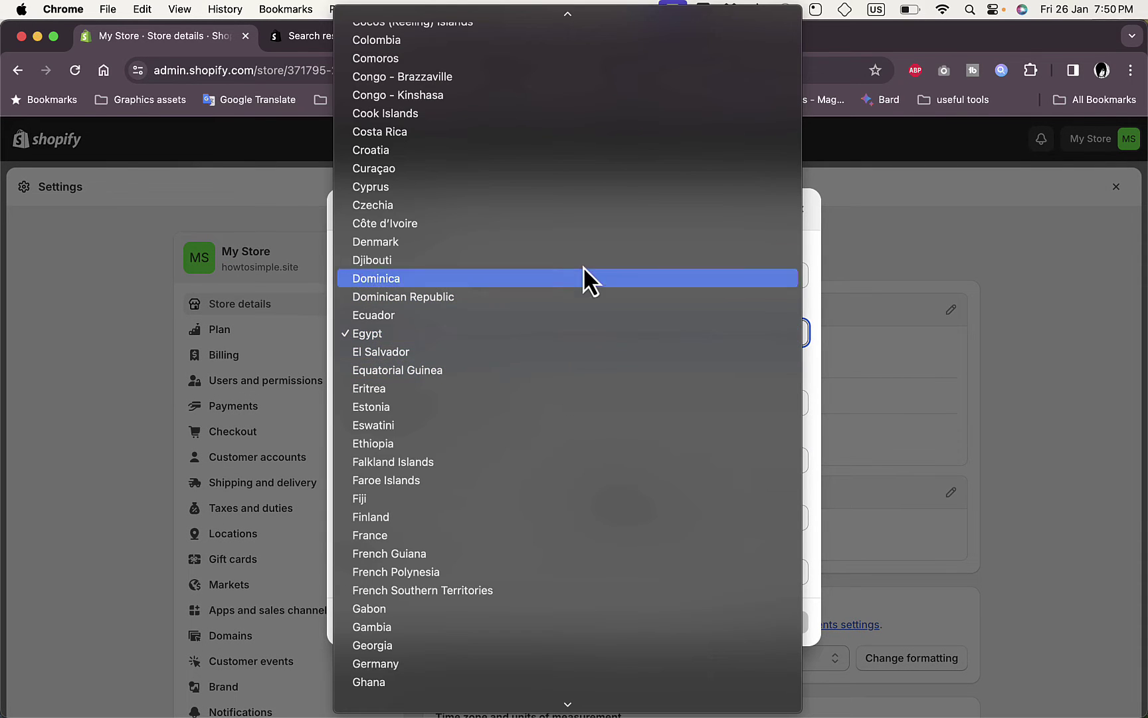
scroll(520, 515, "down", 2)
scroll(520, 515, "down", 10)
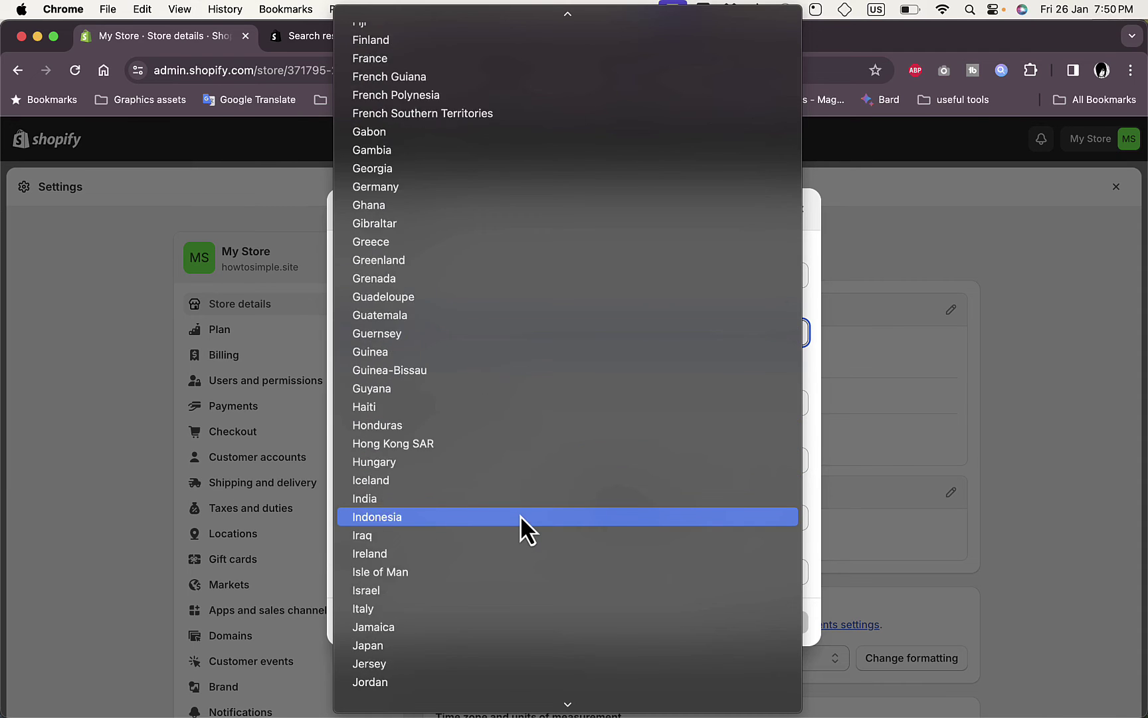
scroll(521, 515, "up", 2)
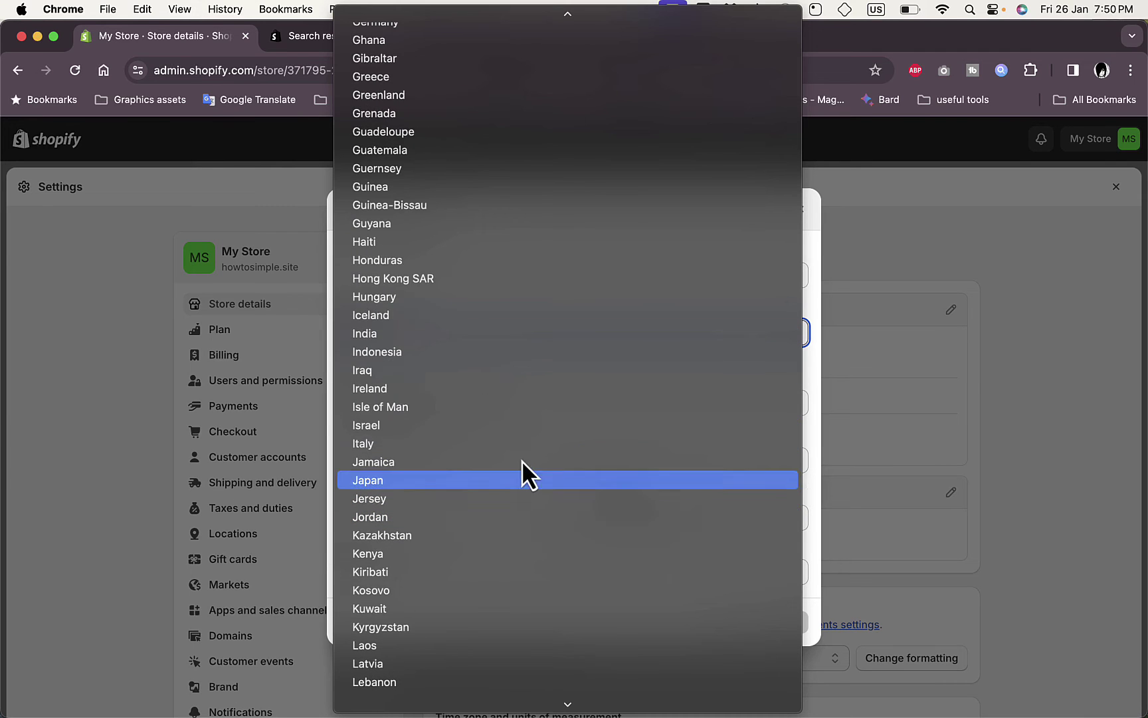
left_click(506, 340)
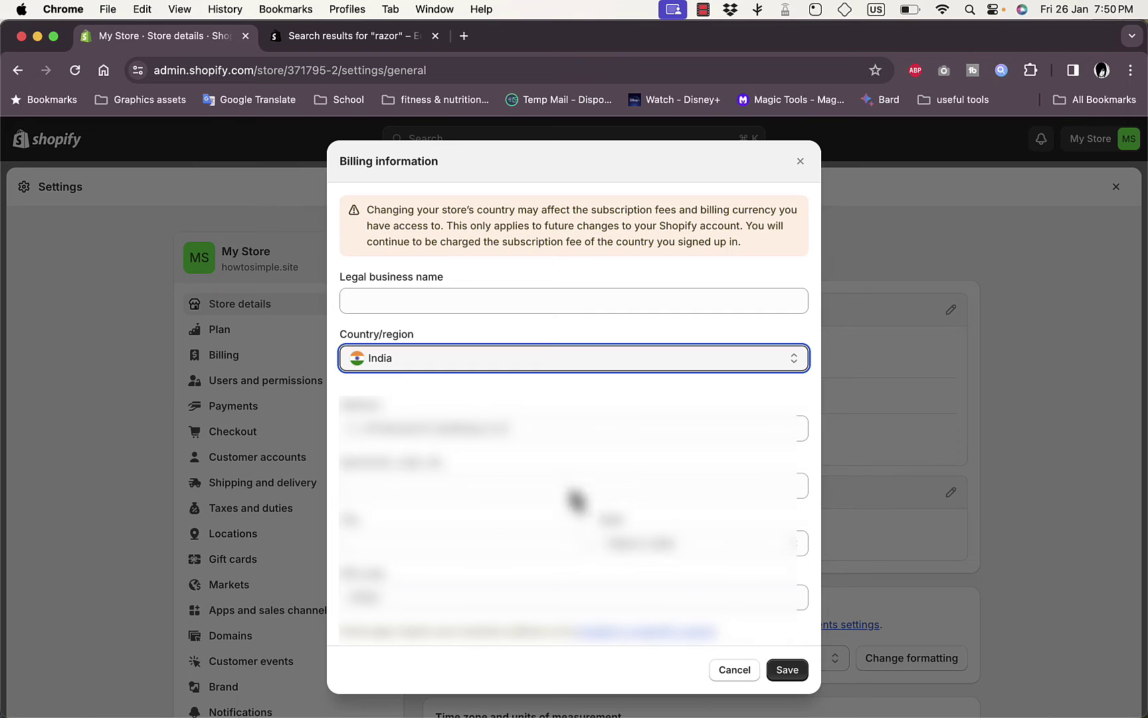
Step: Search Google for 'india fake address' in a new tab and open fakexy's India generator
left_click(470, 42)
type("i")
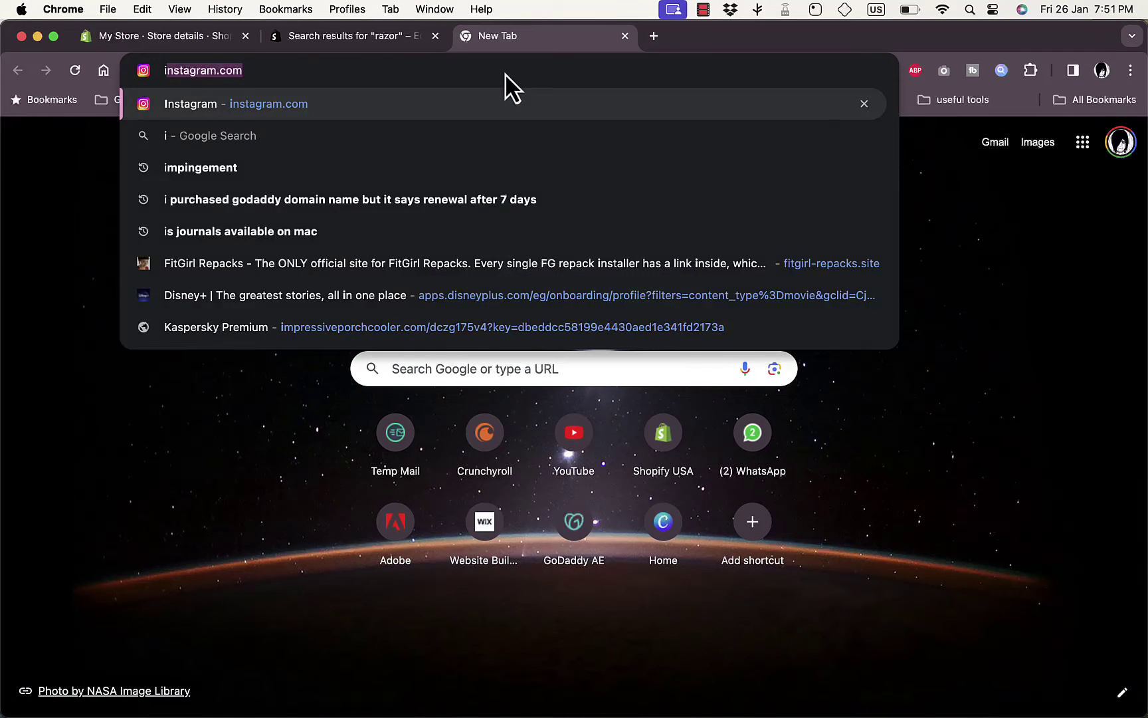
type("ndia fake")
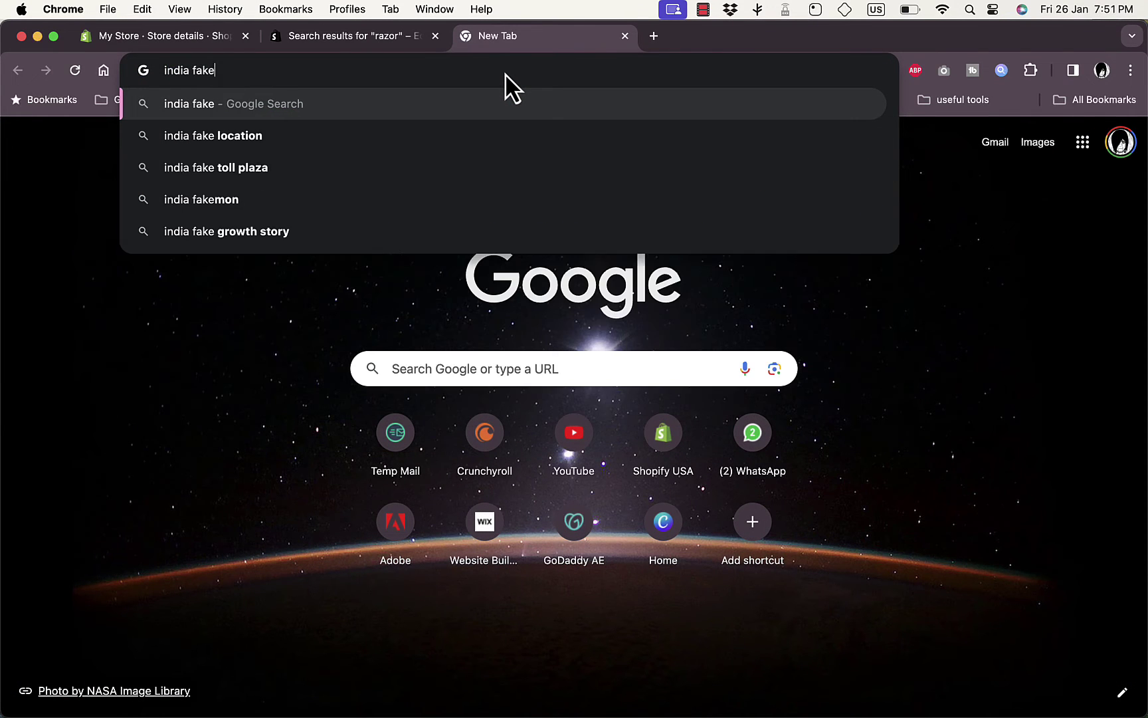
type(" address")
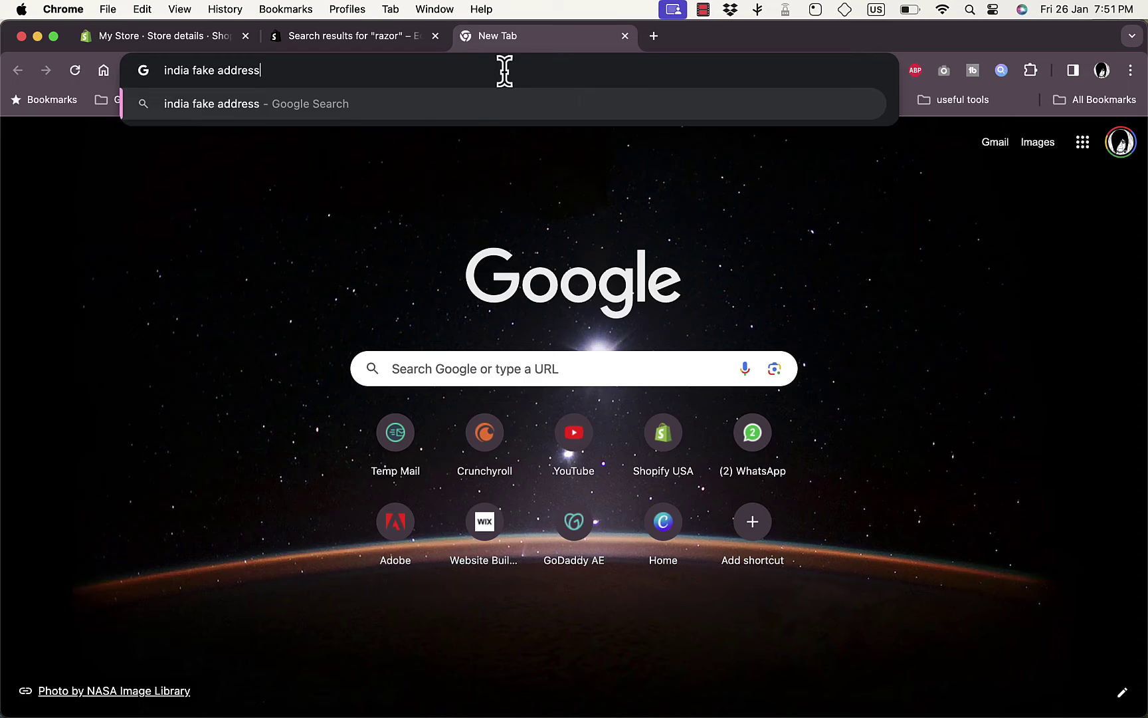
key("Return")
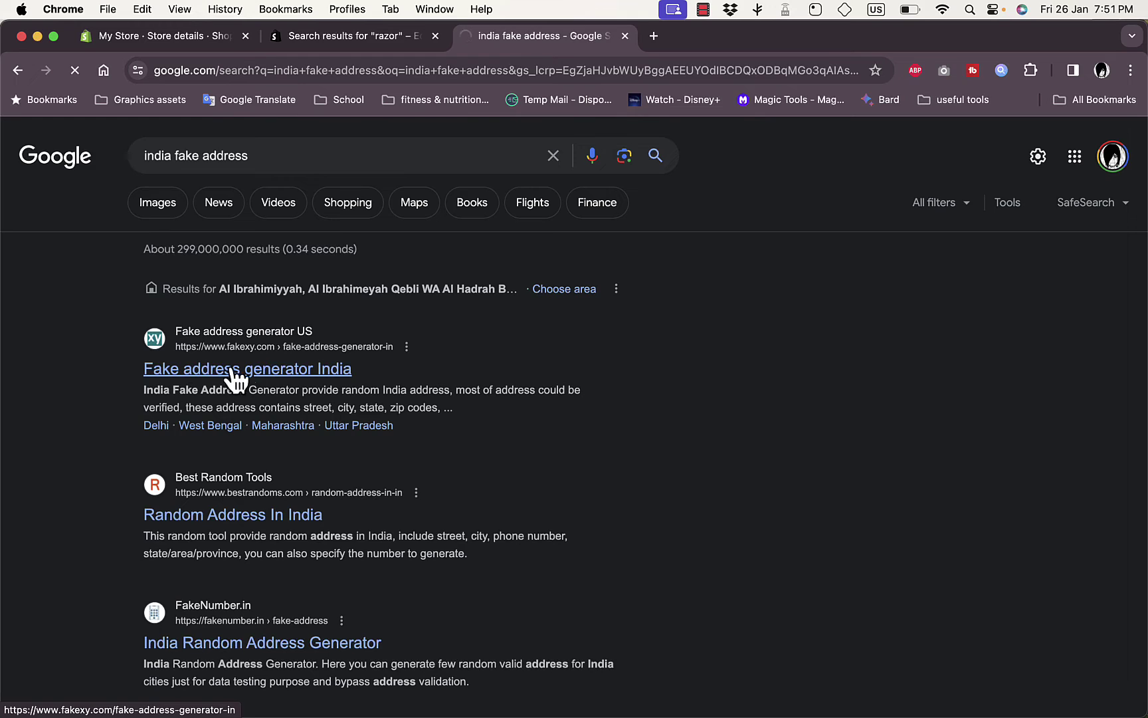
left_click(234, 372)
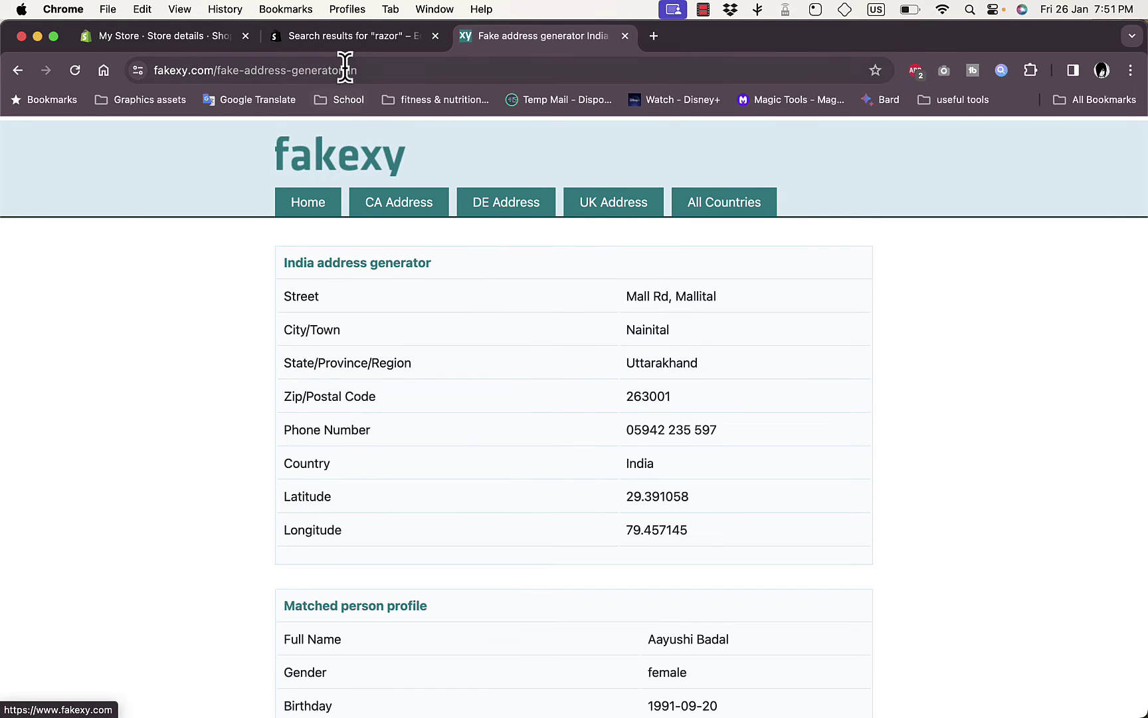
Step: Close the leftover tab and select the sample street Mall Rd, Mallital on fakexy
left_click(368, 45)
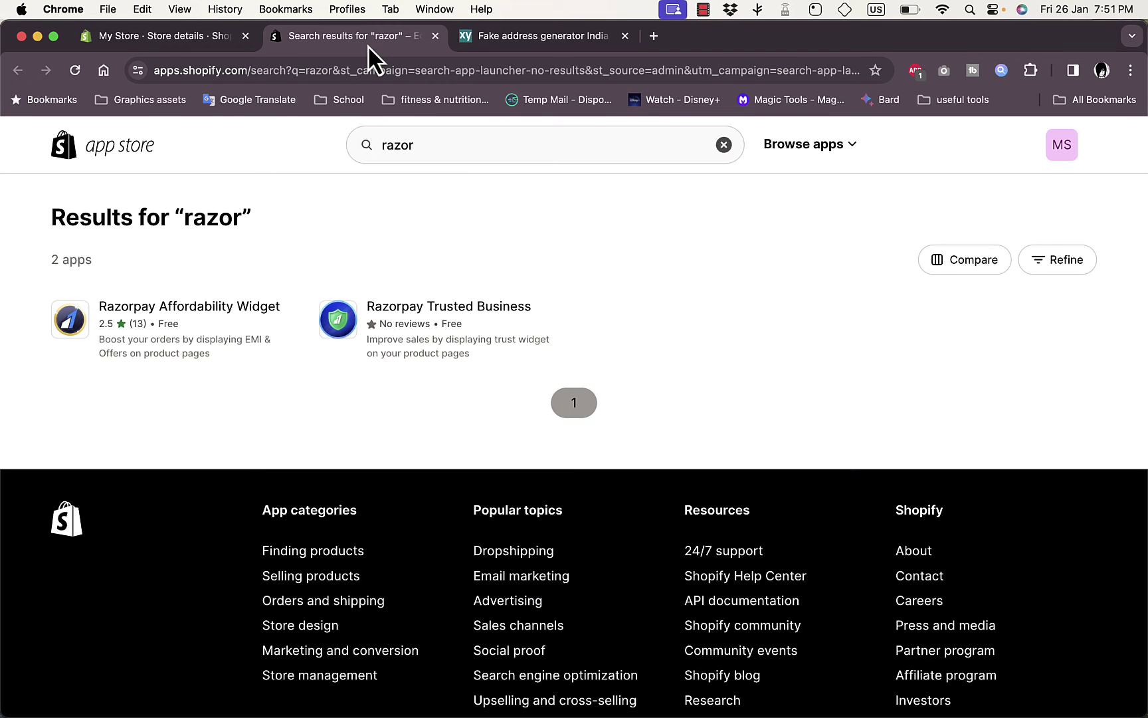
left_click(432, 41)
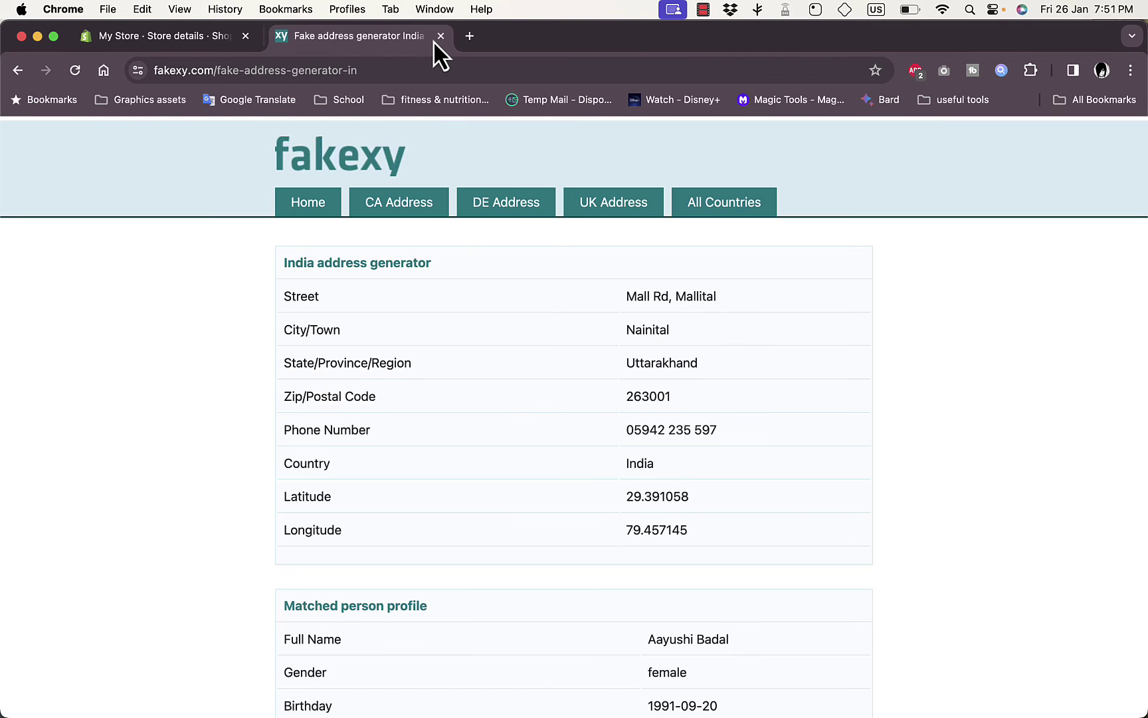
left_click(227, 36)
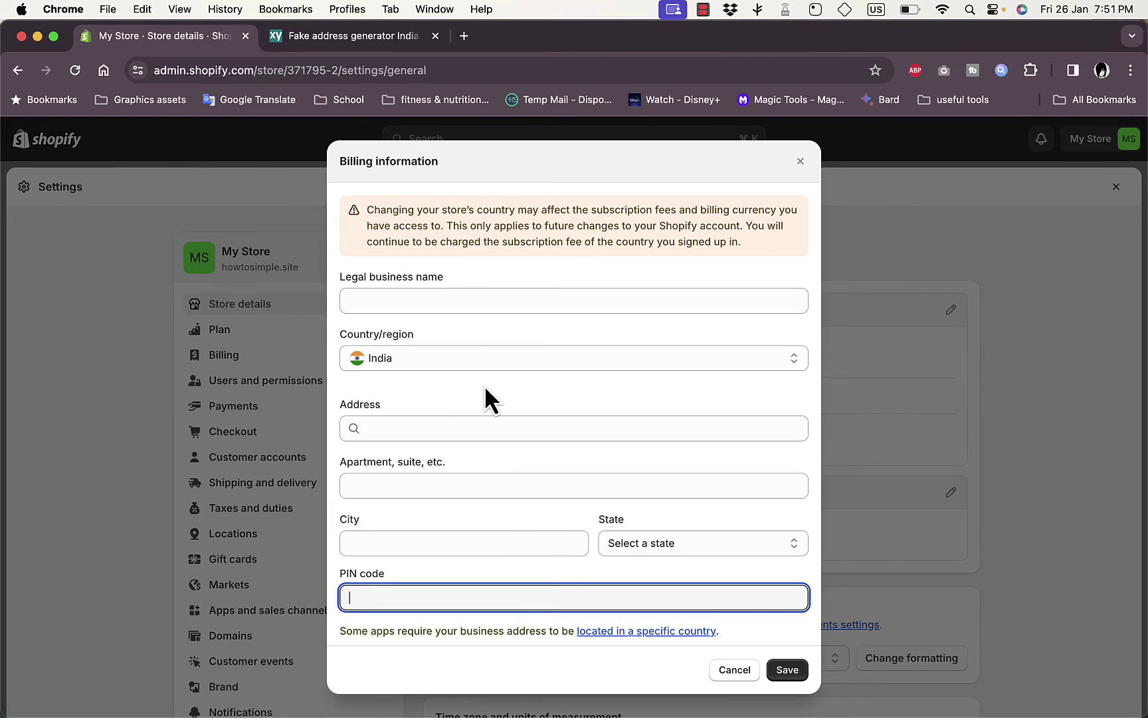
left_click(485, 397)
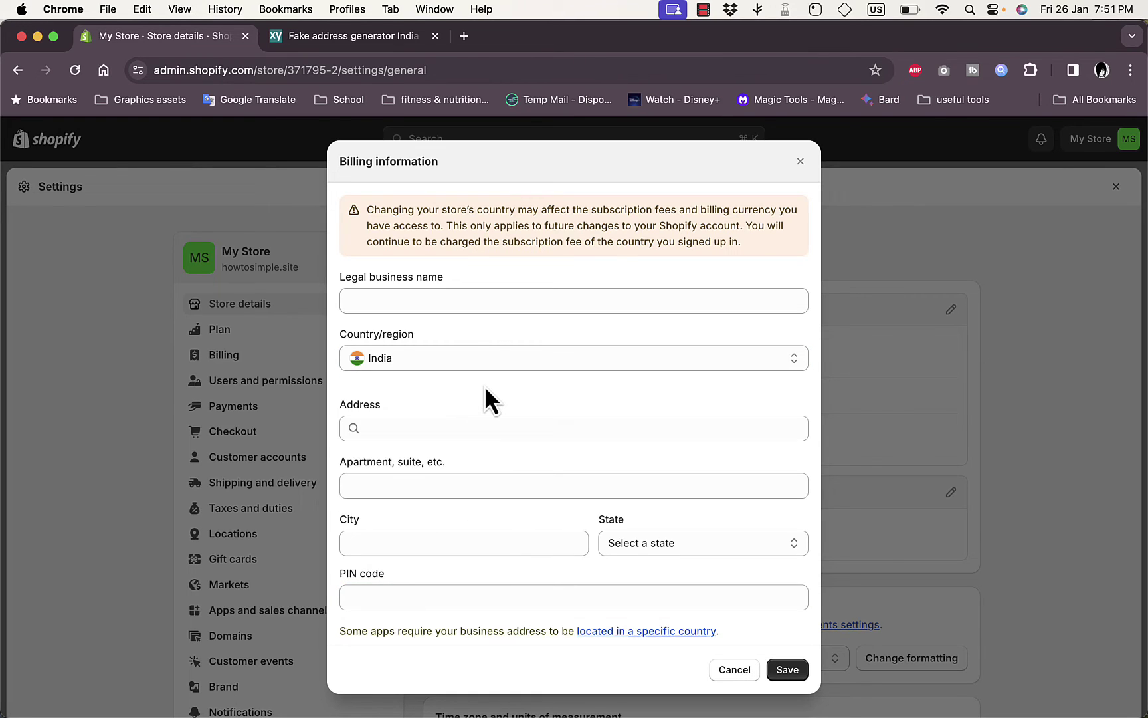
left_click(365, 42)
left_click(203, 38)
left_click(376, 40)
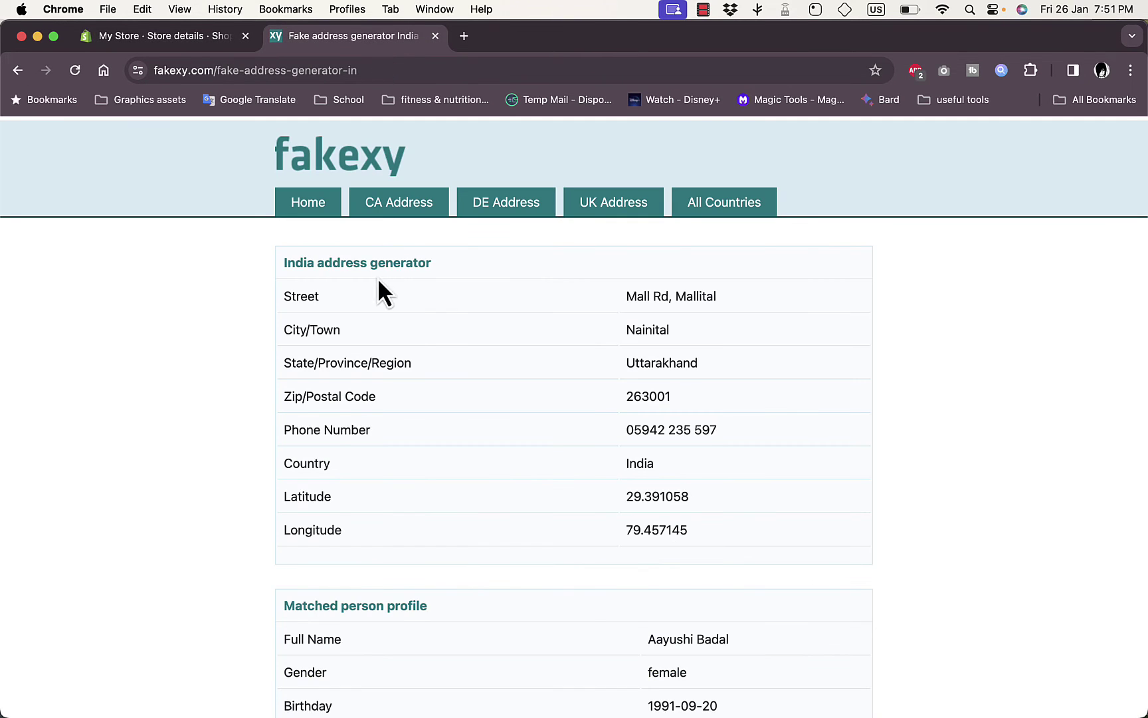
double_click(657, 296)
triple_click(658, 296)
key("super+c")
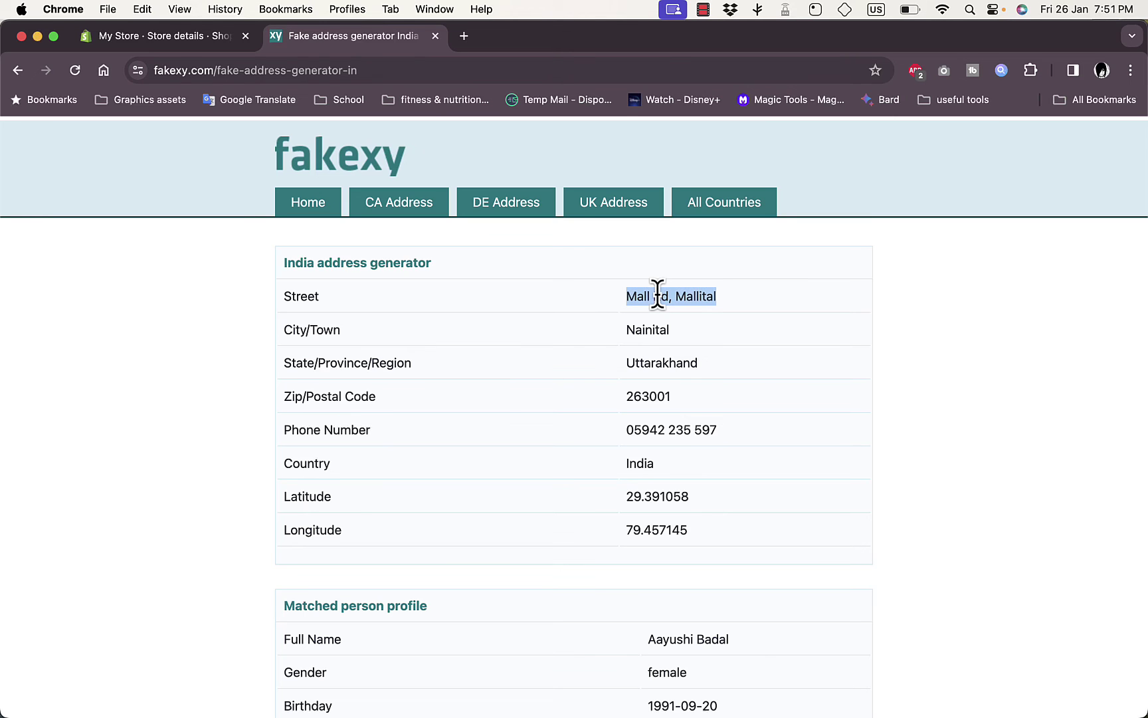
Step: Paste the street into the billing Address field and accept the Nainital, Uttarakhand suggestion
left_click(212, 33)
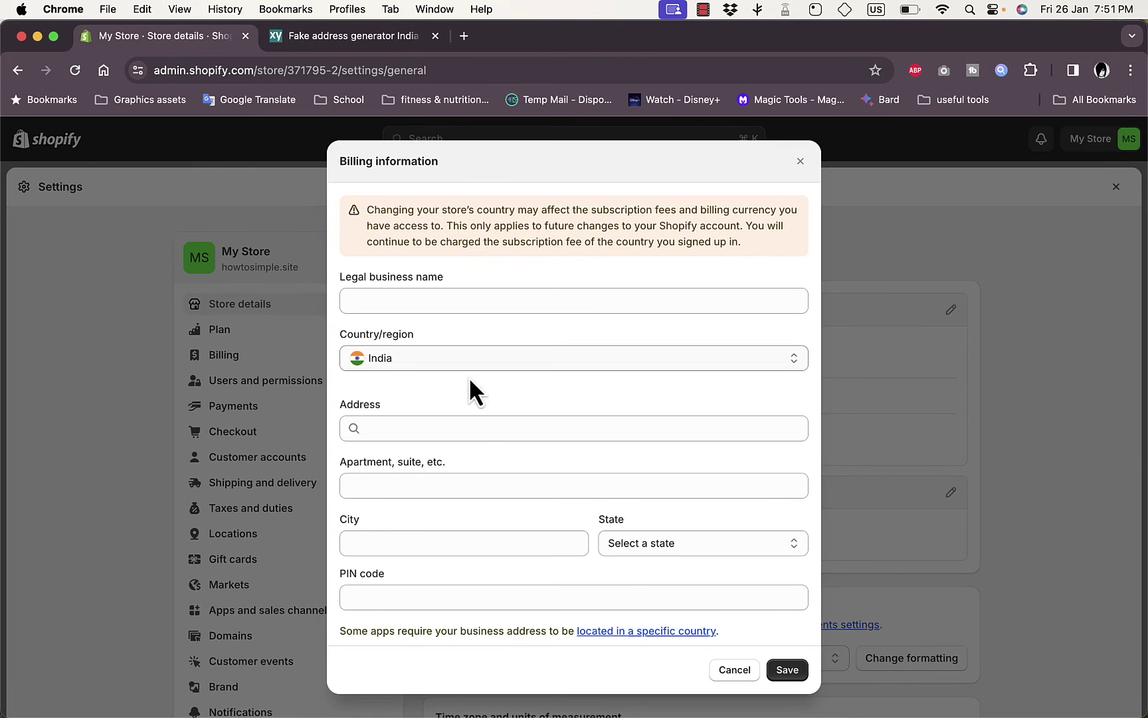
left_click(464, 428)
key("super+v")
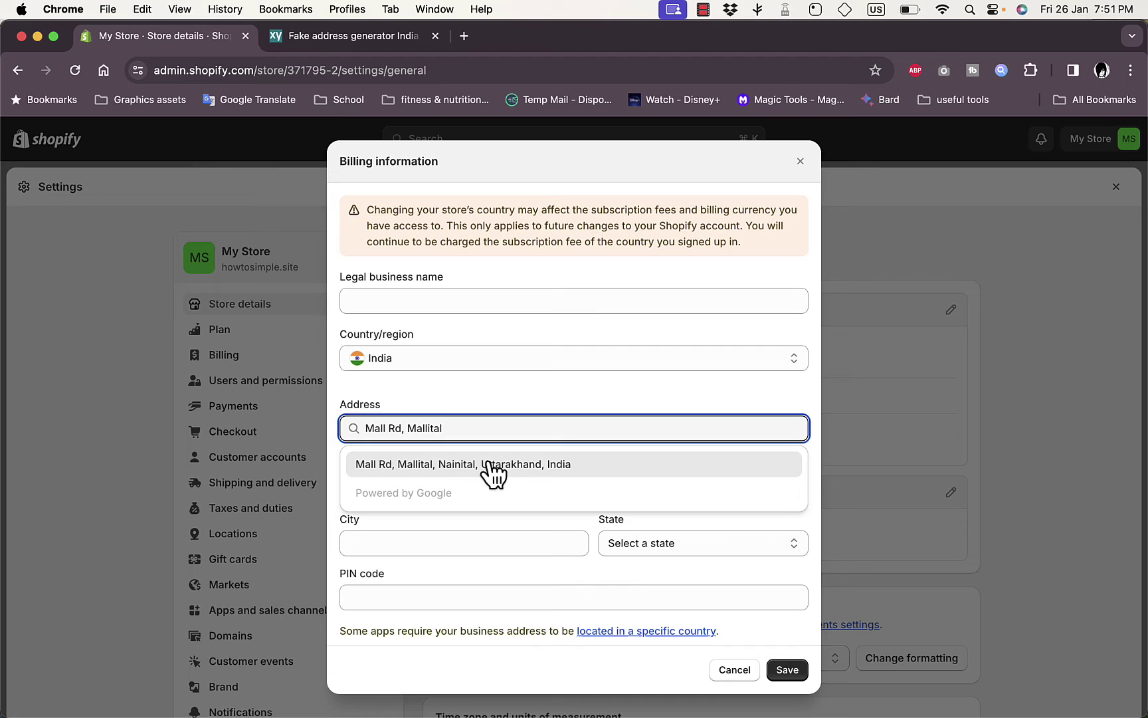
left_click(492, 465)
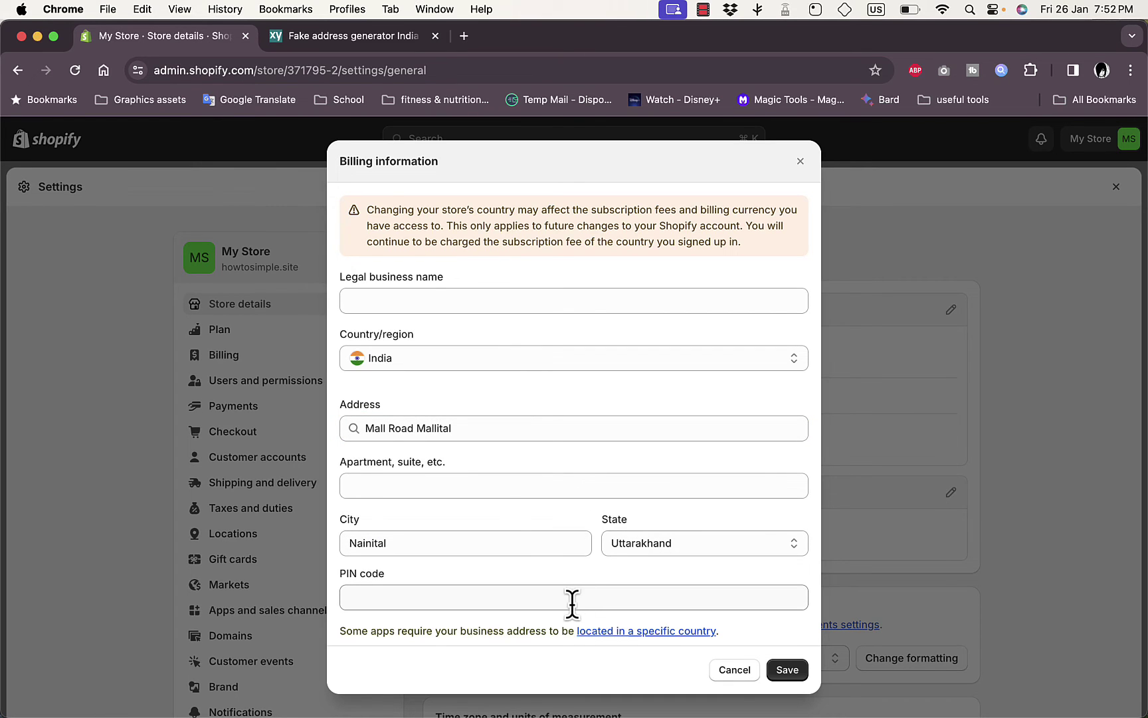
Step: Copy PIN code 263001 from fakexy into the PIN code field
left_click(349, 39)
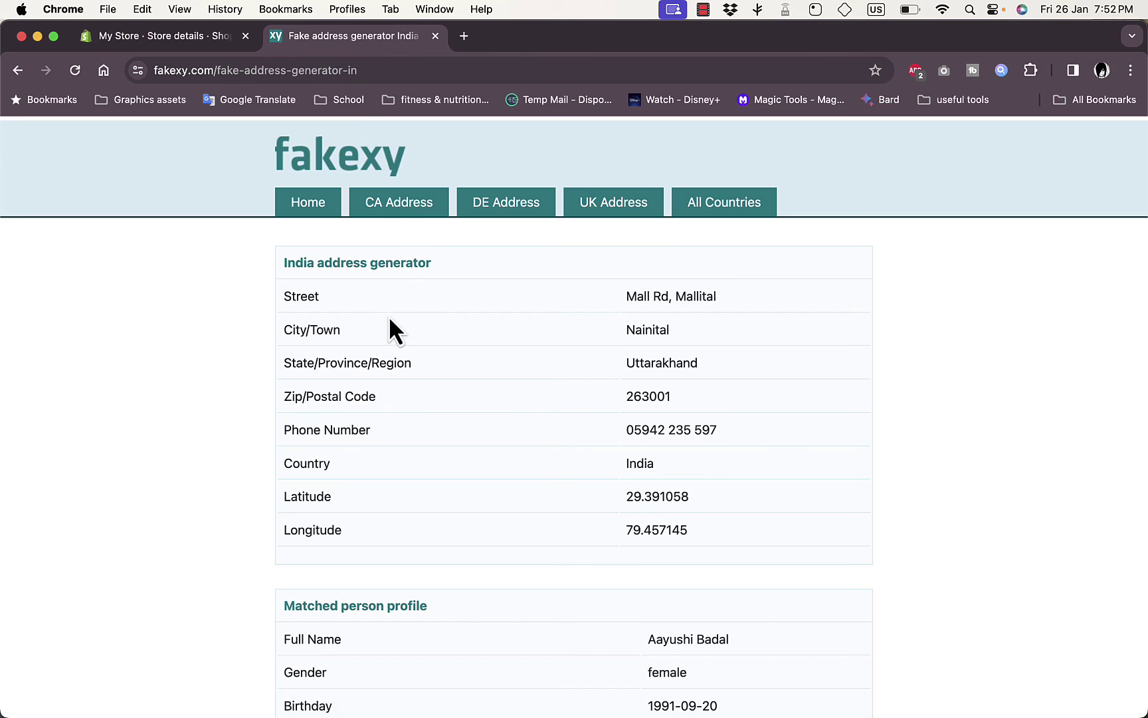
double_click(648, 394)
key("super+c")
left_click(176, 38)
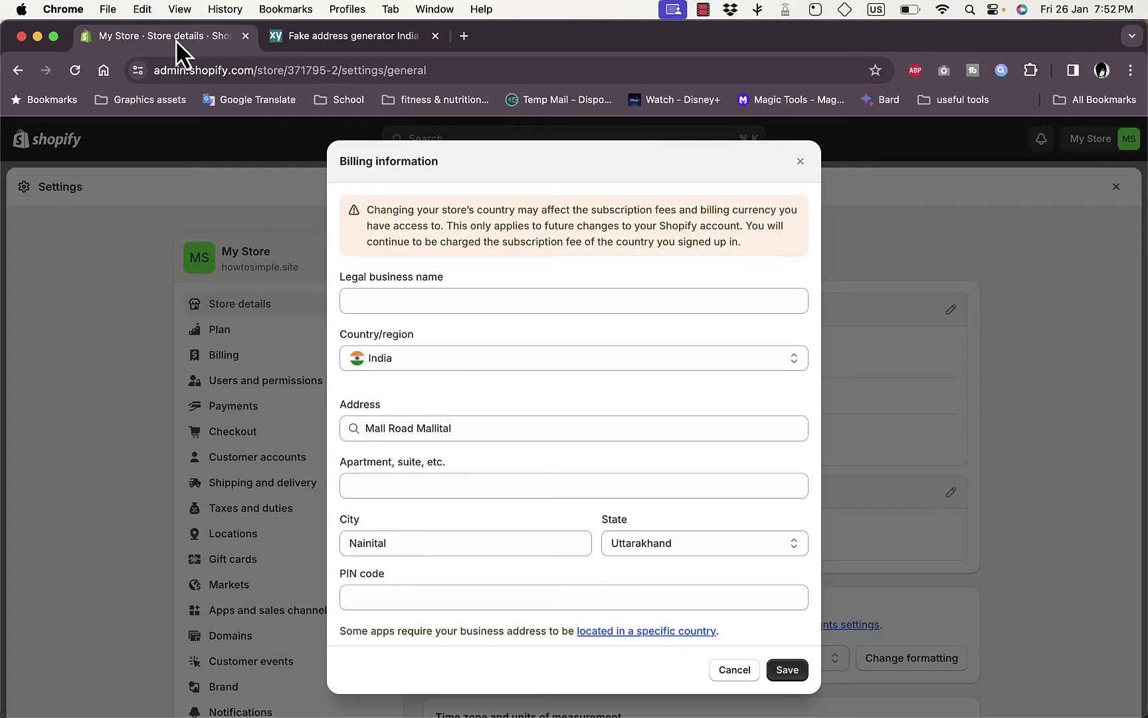
left_click(422, 596)
key("super+v")
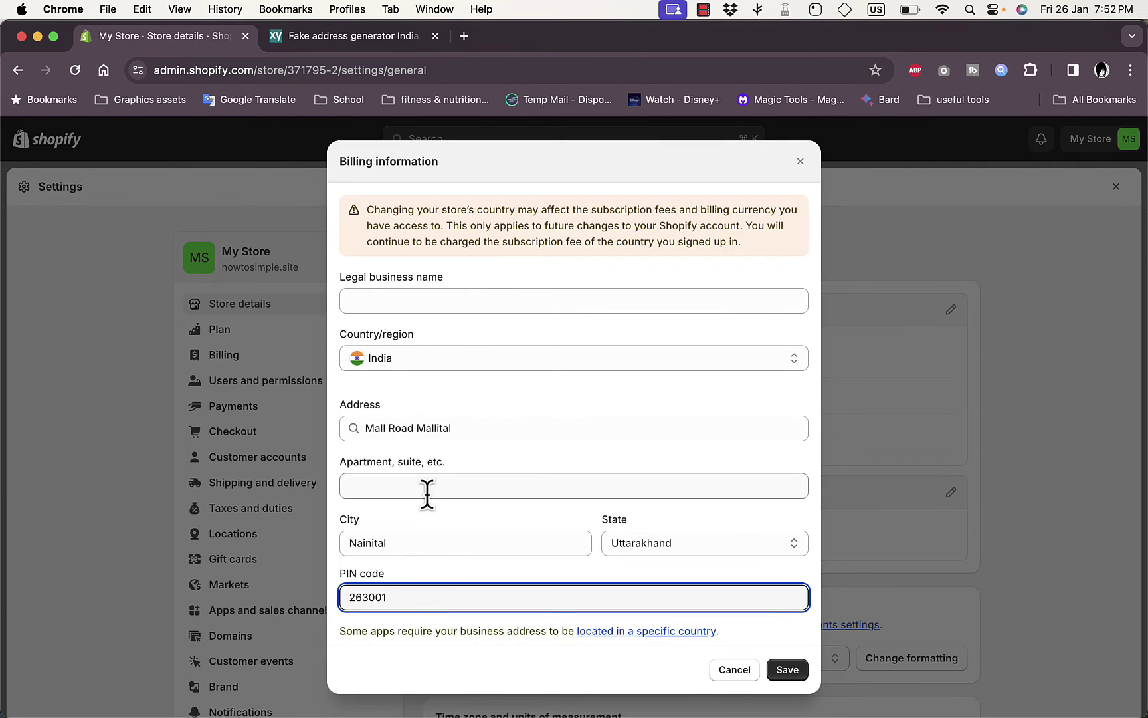
Step: Enter 2 as the apartment and save the billing address
left_click(485, 480)
type("2")
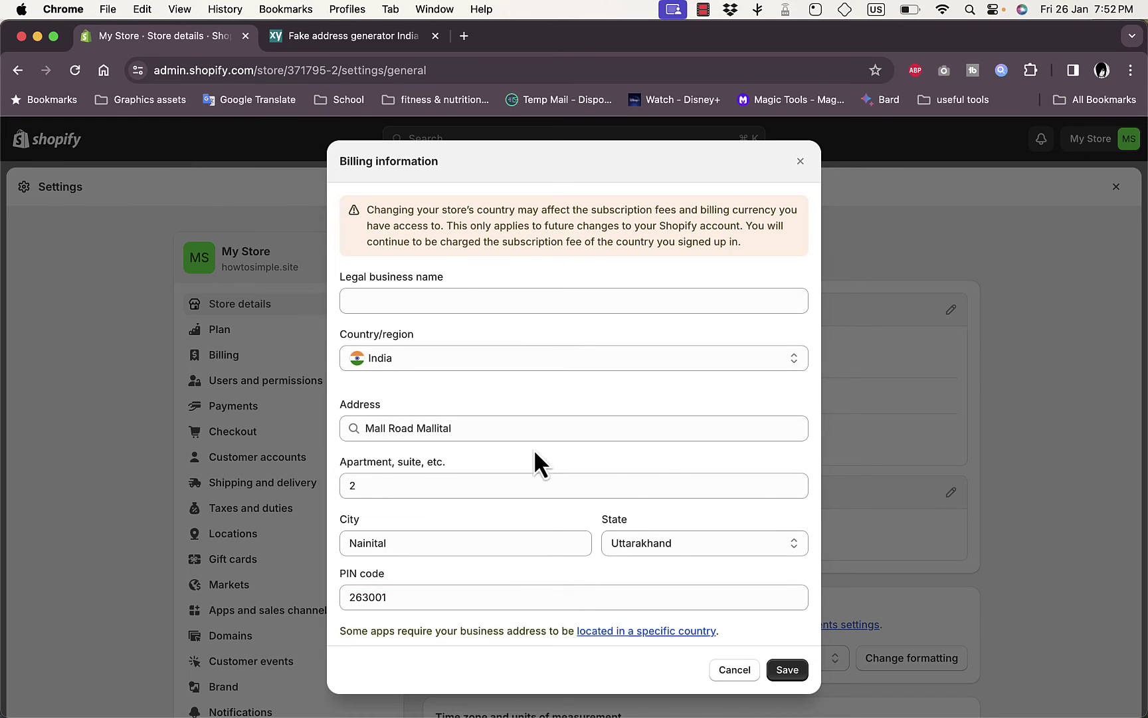
left_click(787, 669)
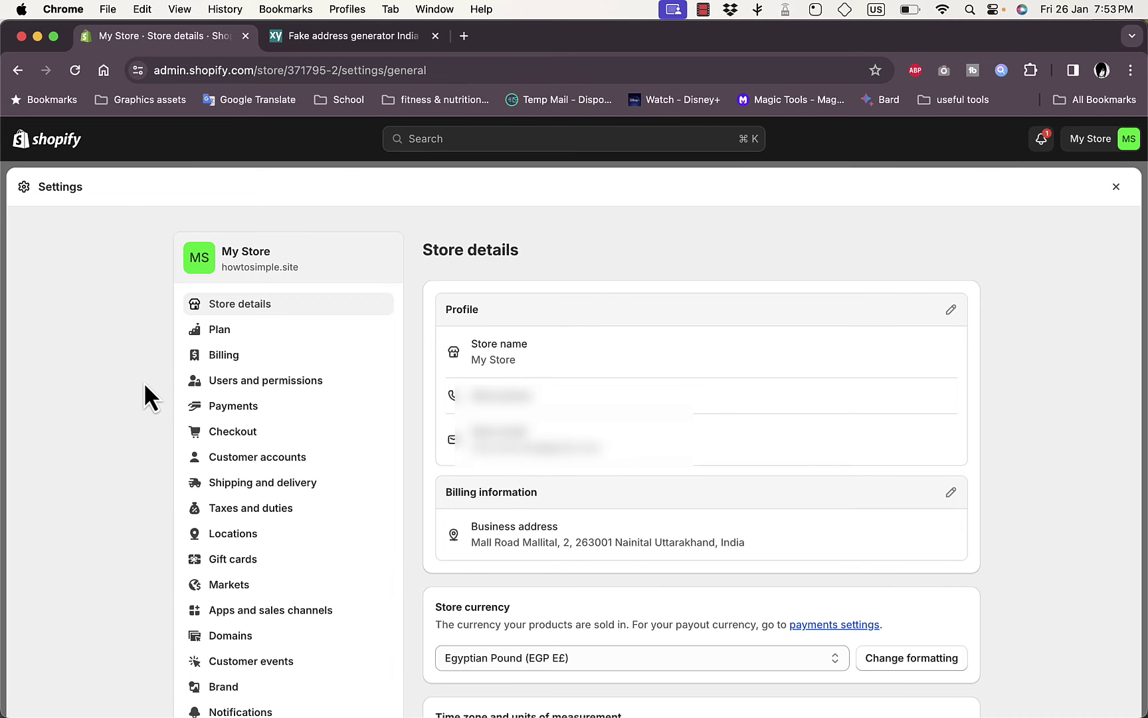
Step: Dismiss the browser's offer to save the address and clear an accidental text selection
scroll(145, 384, "down", 2)
scroll(145, 384, "up", 2)
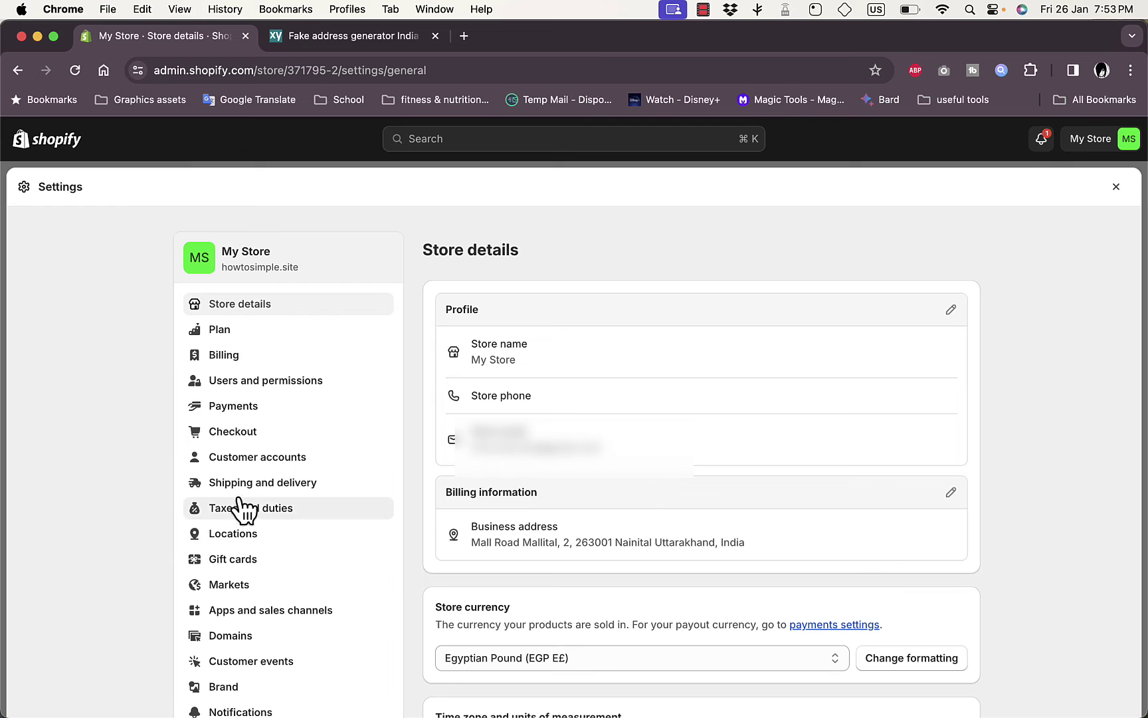
left_click(230, 413)
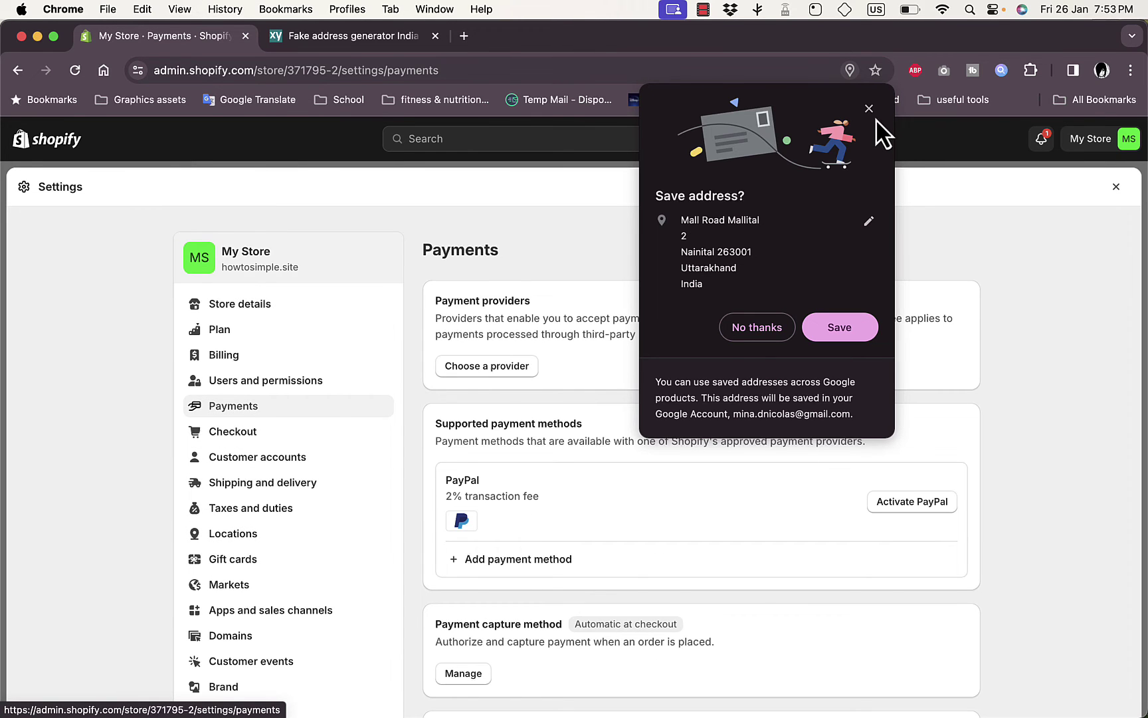
key("Escape")
key("super+a")
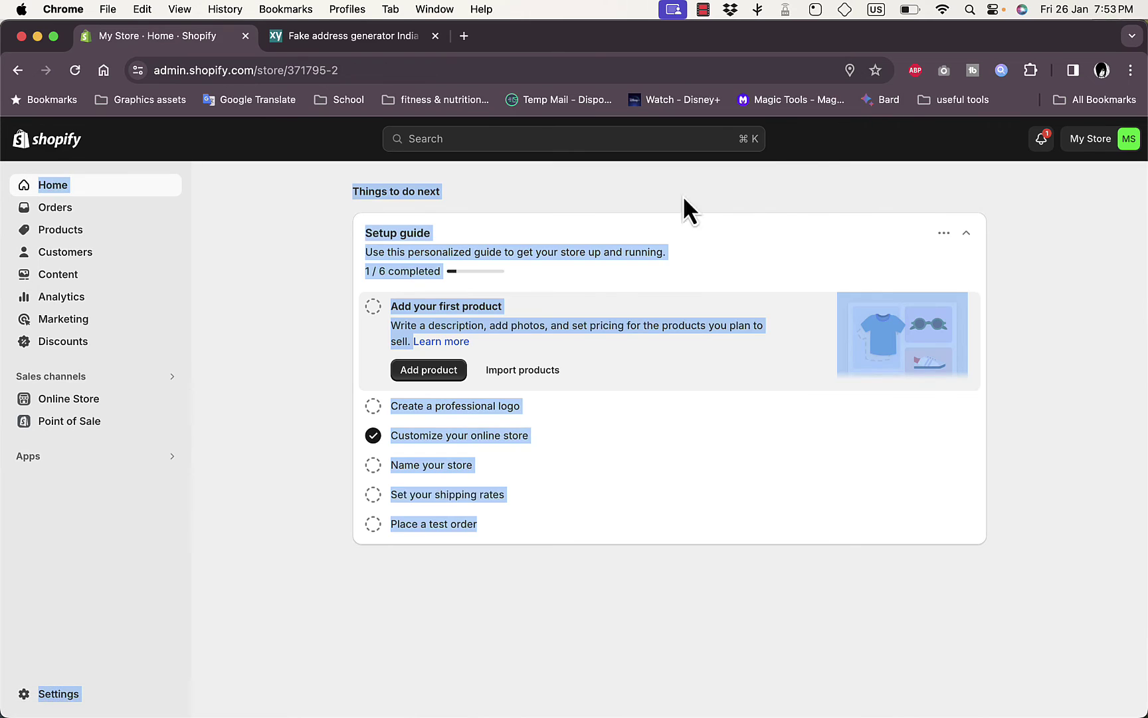
left_click(359, 365)
Step: Filter third-party payment providers by 'raz' and open Razorpay Direct - Credit Card
left_click(67, 695)
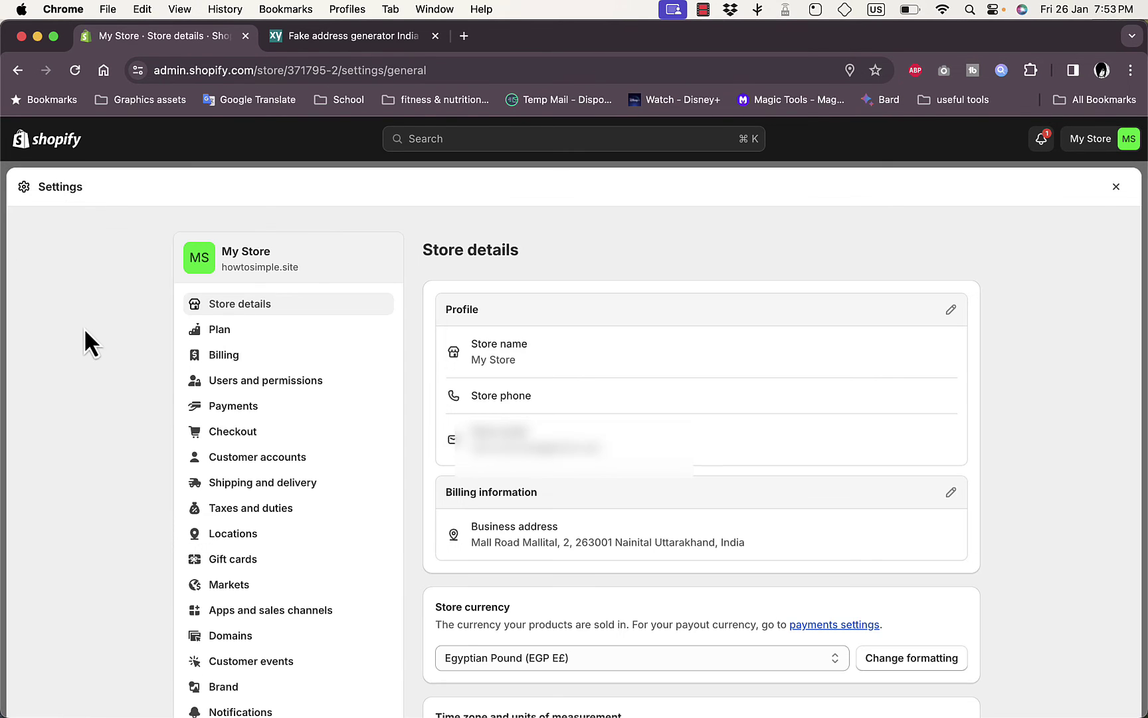
left_click(241, 409)
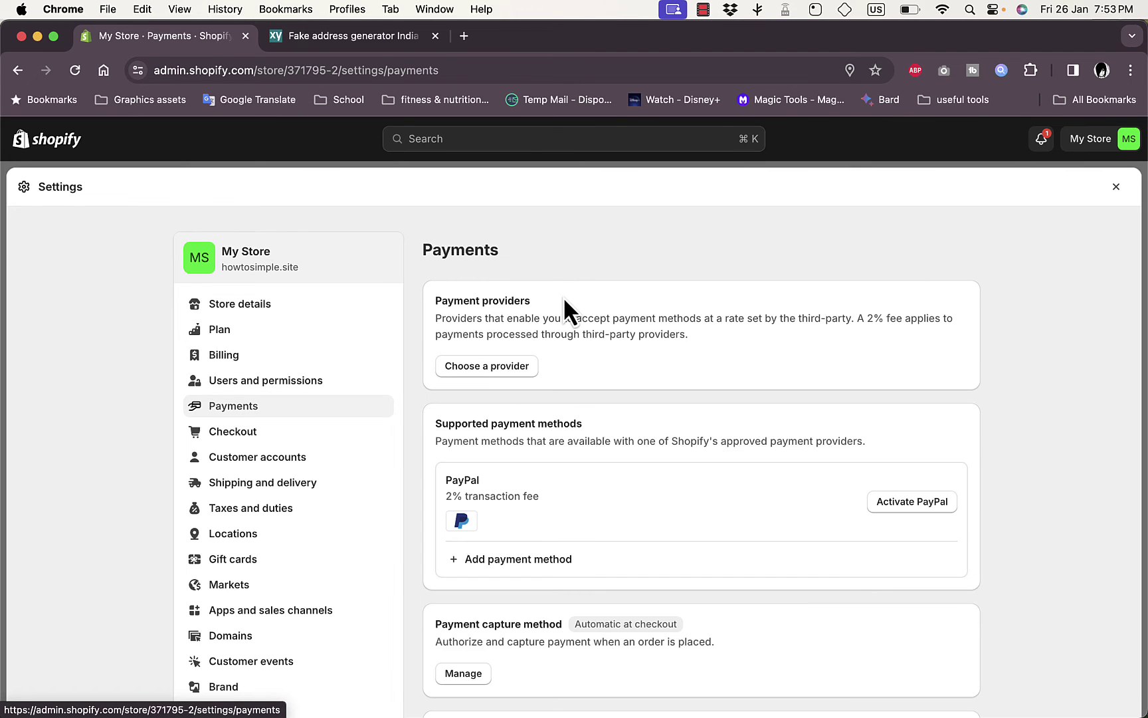
left_click(517, 370)
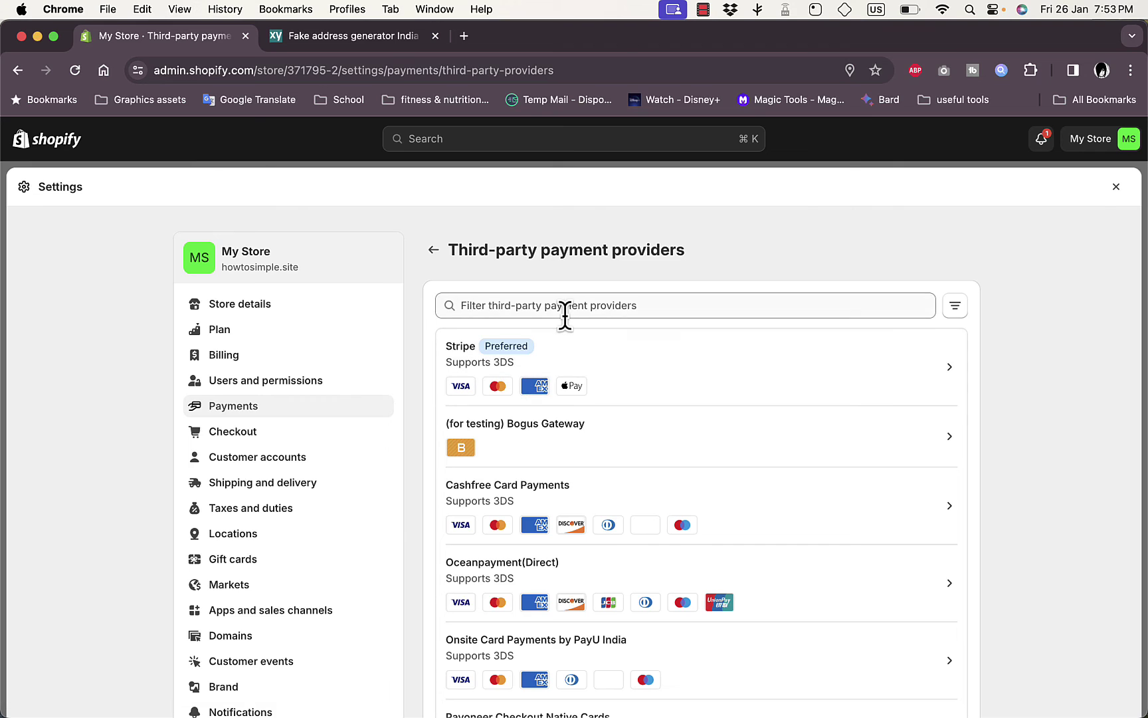
left_click(565, 315)
type("za")
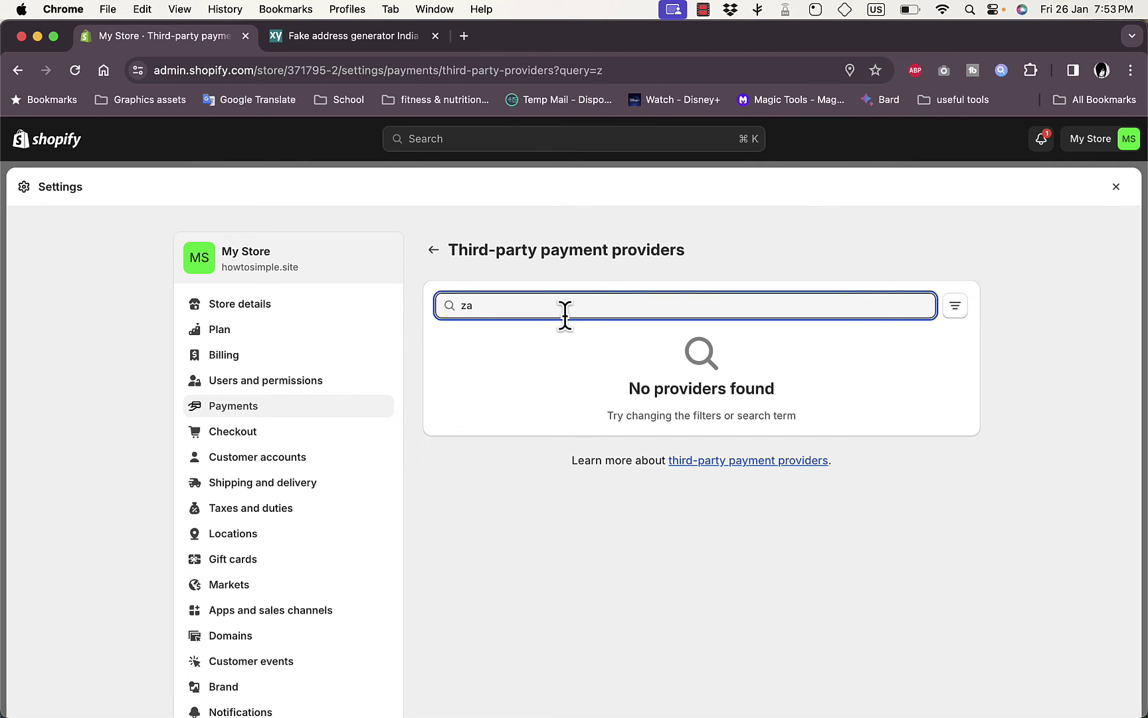
type("r")
key("BackSpace")
key("BackSpace")
type("raz")
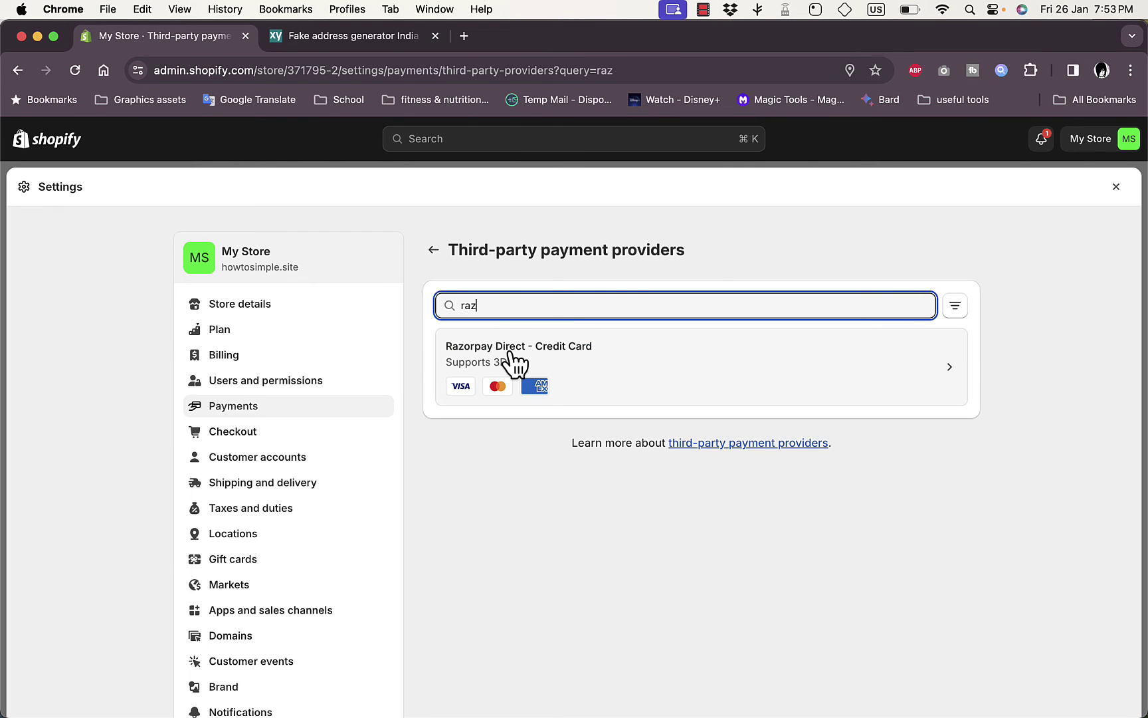
left_click(570, 352)
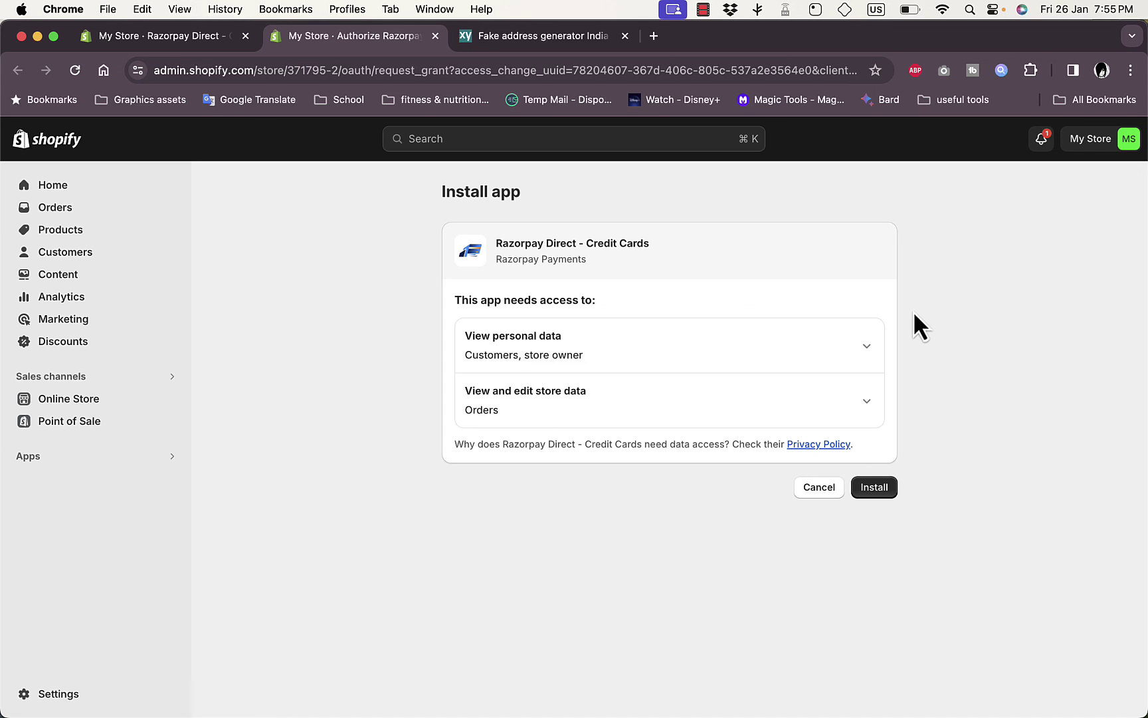
Step: Approve installation of the Razorpay Direct - Credit Cards app
left_click(871, 491)
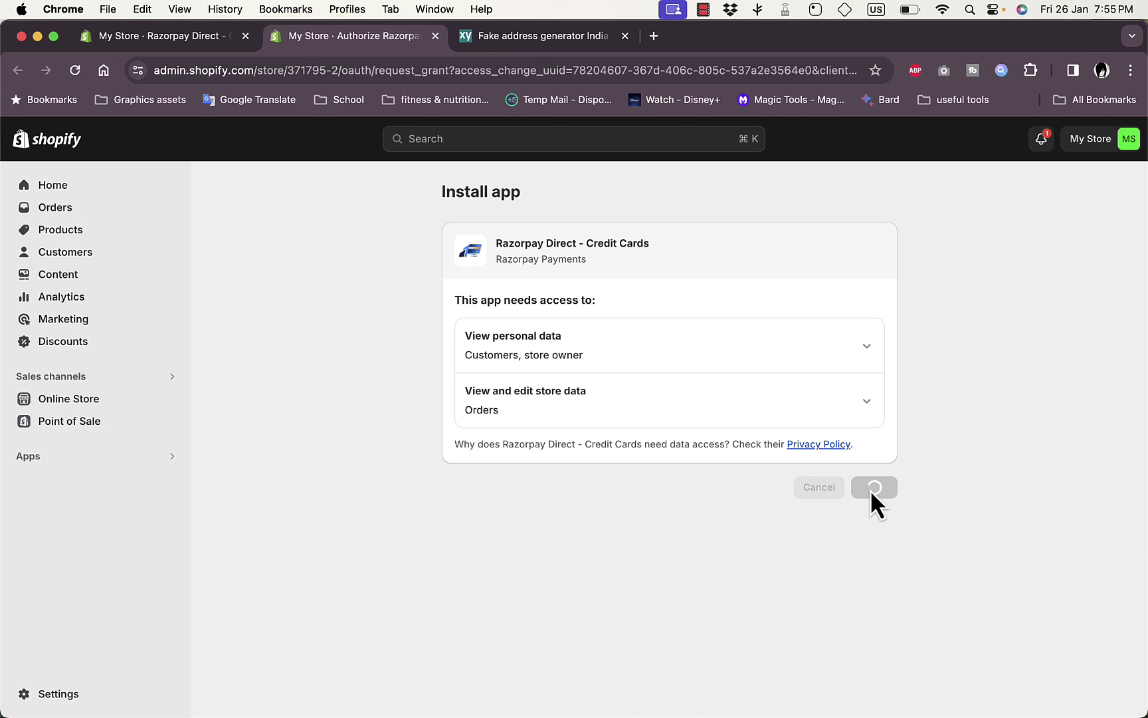